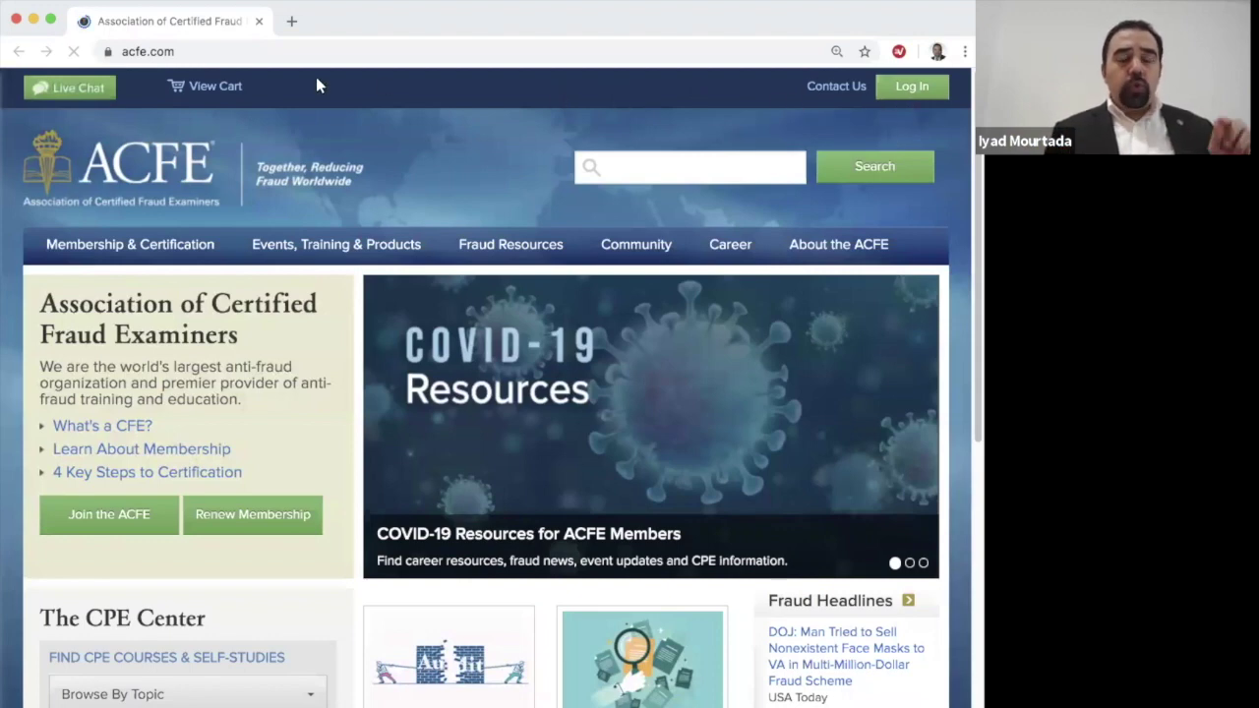
Step: Go to the member sign-in page from the acfe.com homepage
{"action": "left_click", "coordinate": [917, 93]}
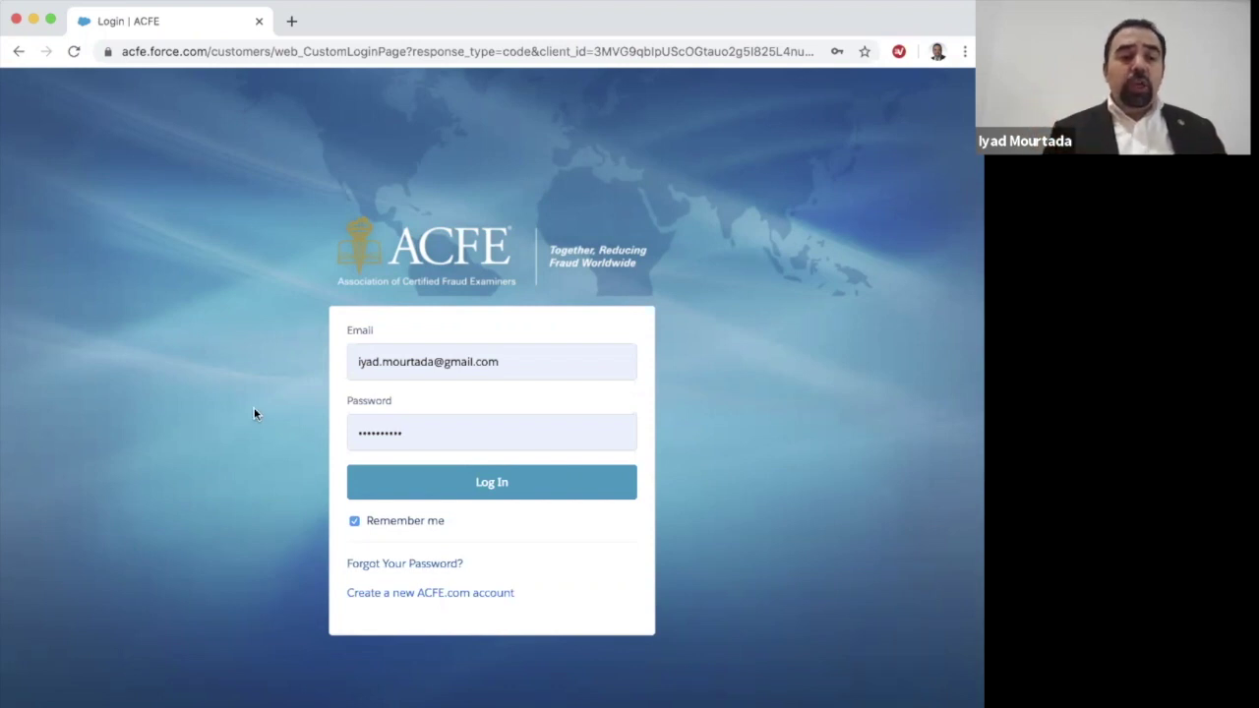
Step: Replace the saved password with the account password and sign in
{"action": "double_click", "coordinate": [434, 433]}
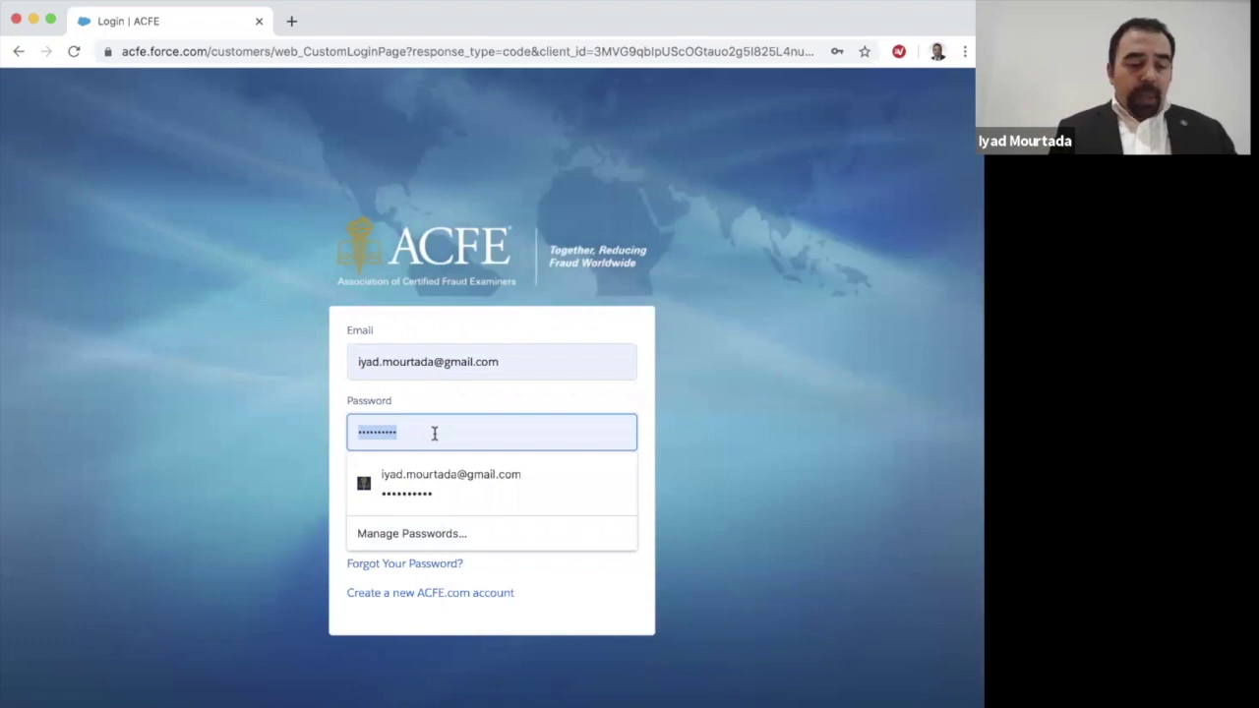
{"action": "type", "text": "••••"}
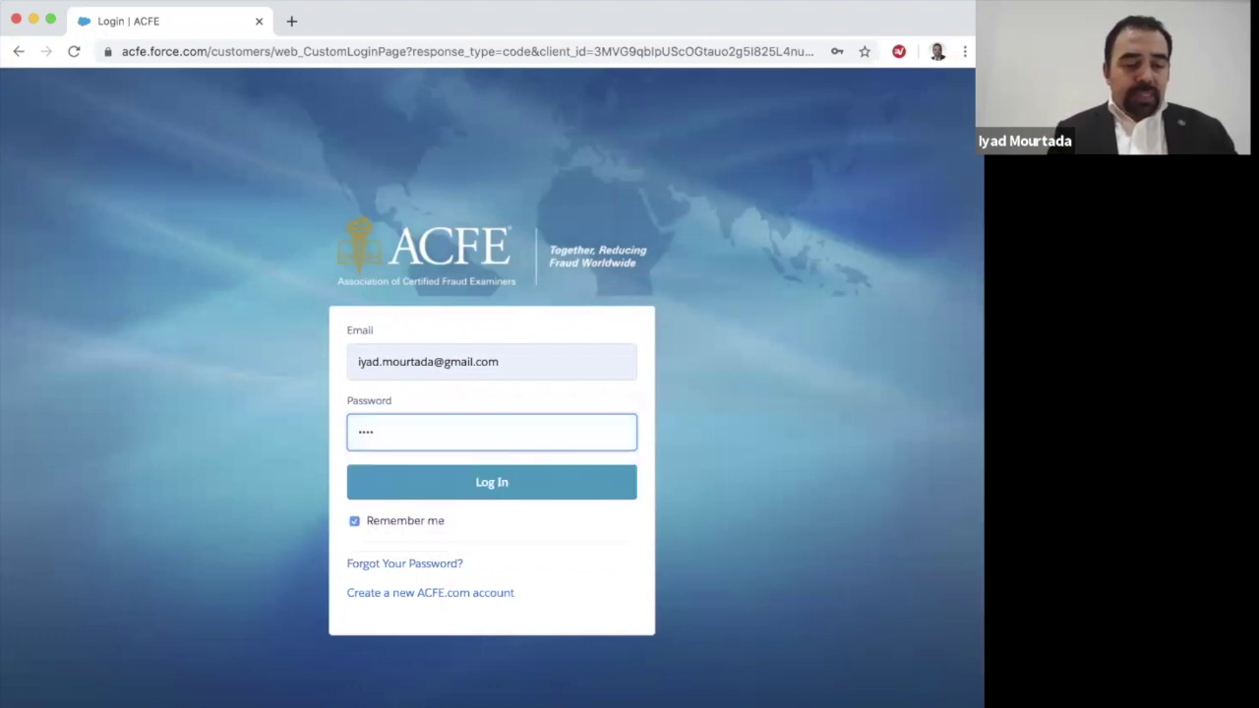
{"action": "type", "text": "••••••"}
{"action": "left_click", "coordinate": [500, 486]}
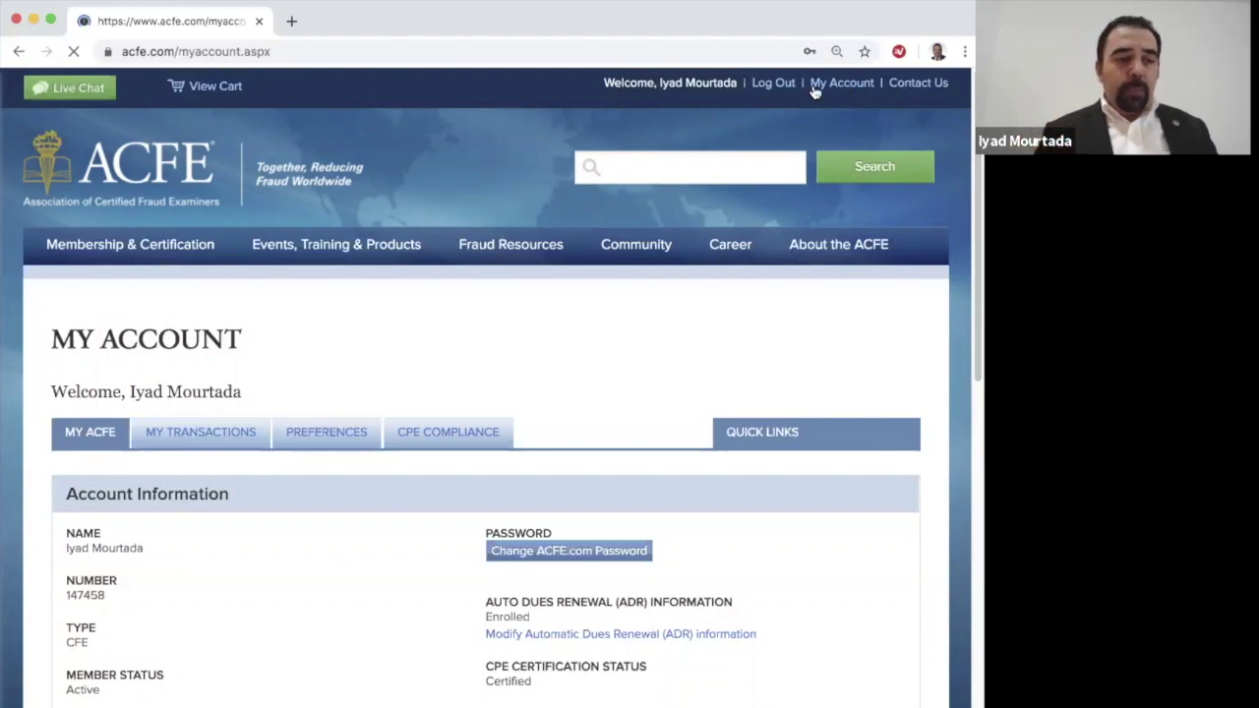
Step: Open My Transactions to see the CFE Exam Prep Course, 2020 purchase
{"action": "left_click", "coordinate": [200, 440]}
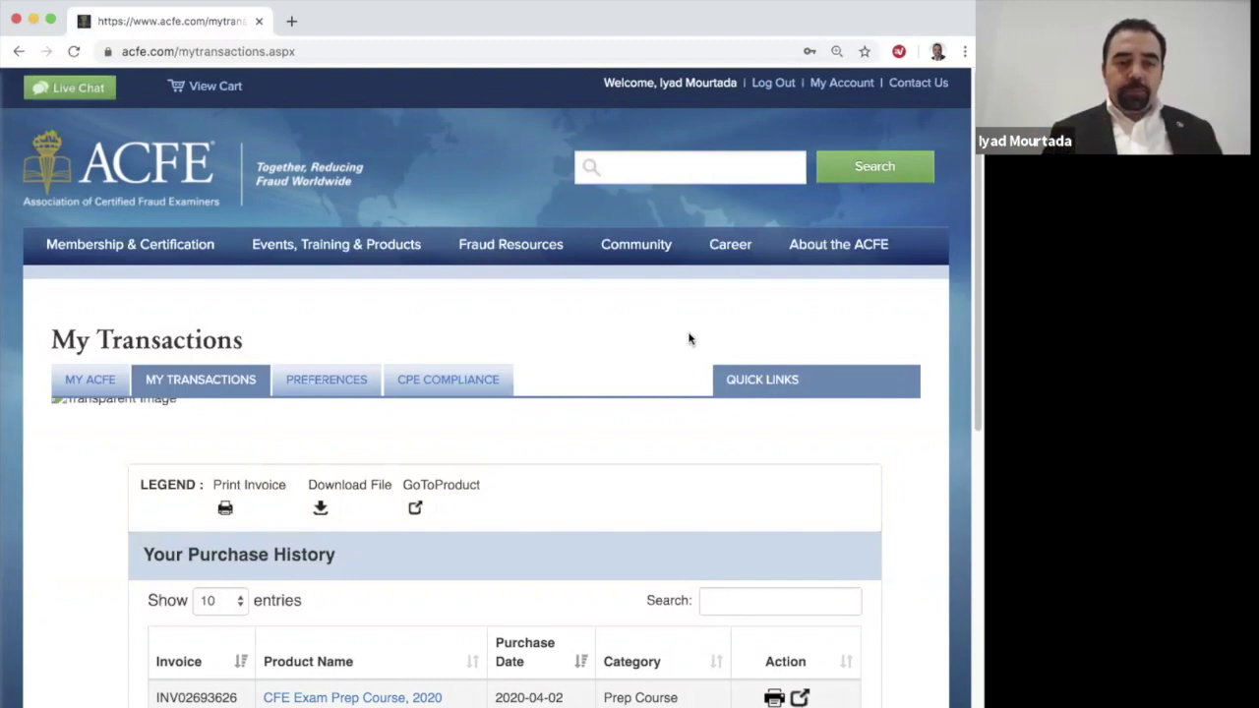
Step: Open the prep course product page and select the 2020 license activation code
{"action": "left_click", "coordinate": [800, 698]}
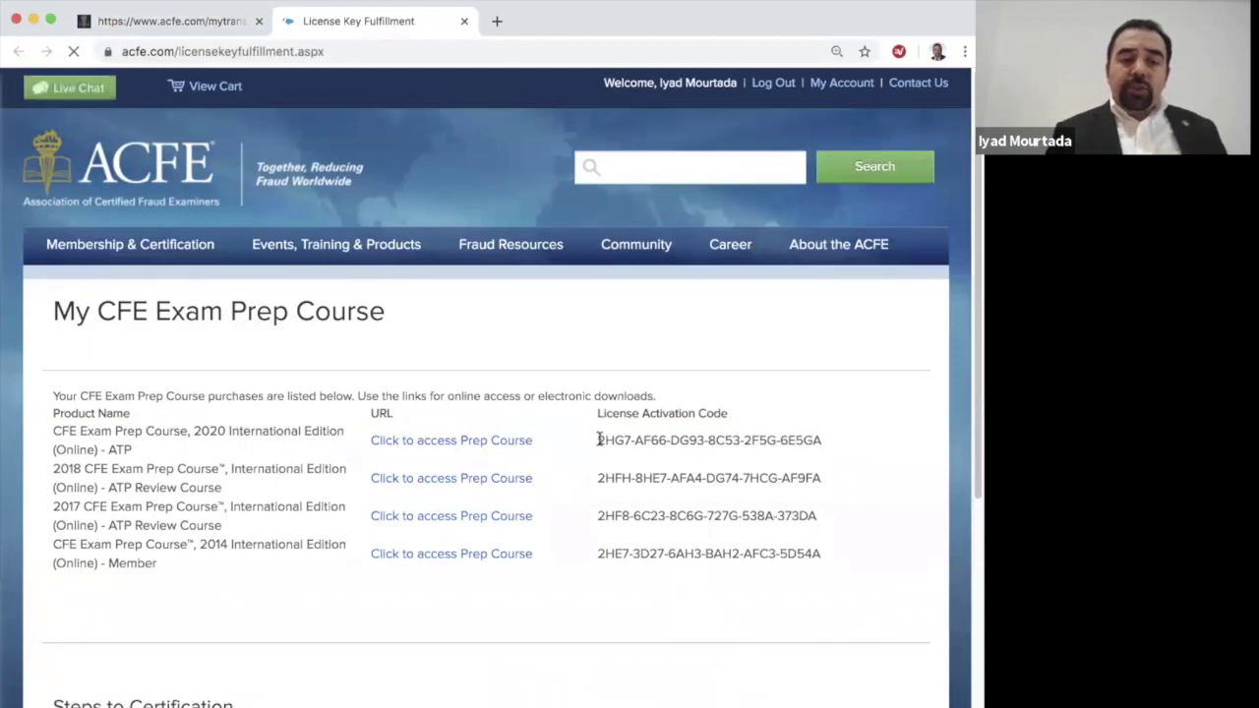
{"action": "left_click_drag", "start_coordinate": [599, 440], "coordinate": [843, 447]}
{"action": "key", "text": "super+c"}
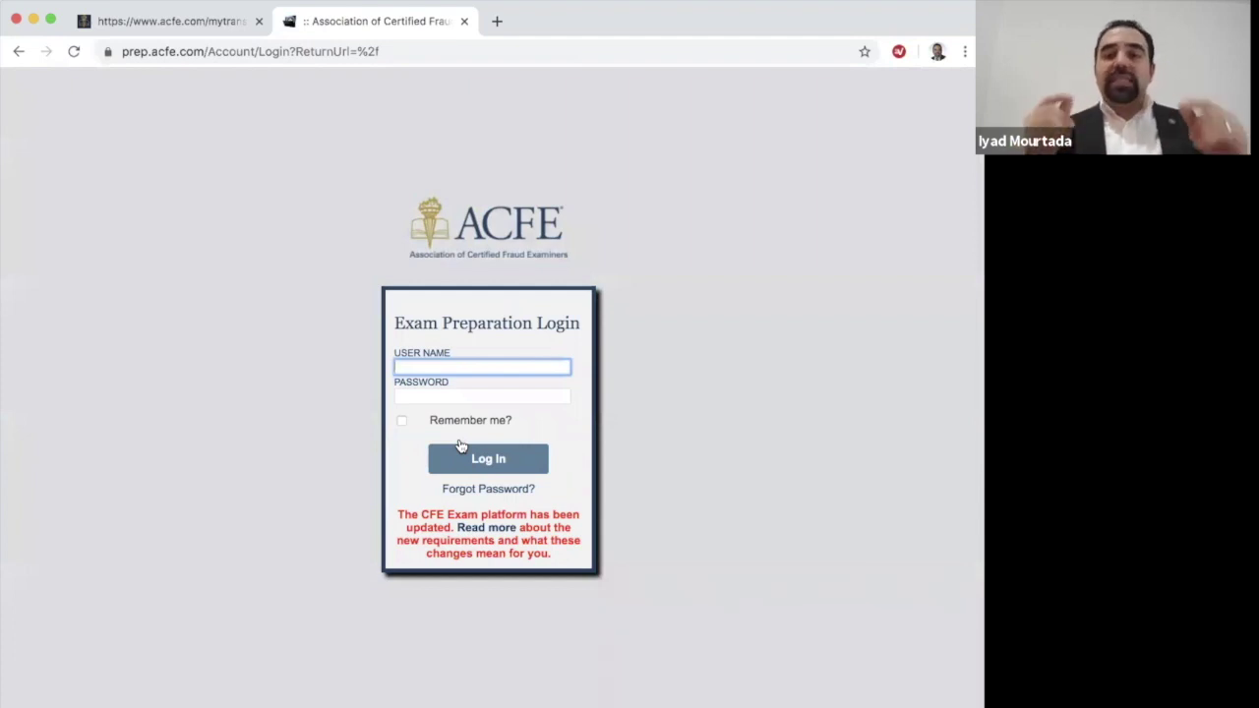
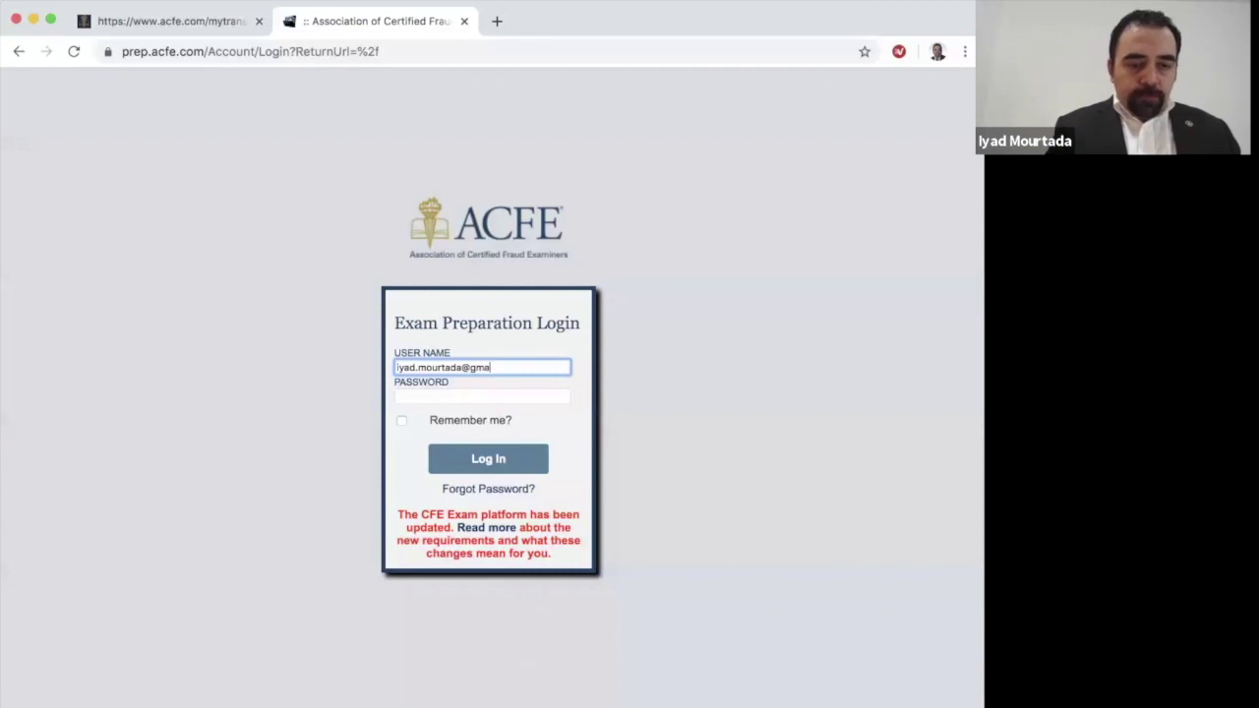
Step: Sign in to the Exam Prep Course with the account email and password
{"action": "key", "text": "Tab"}
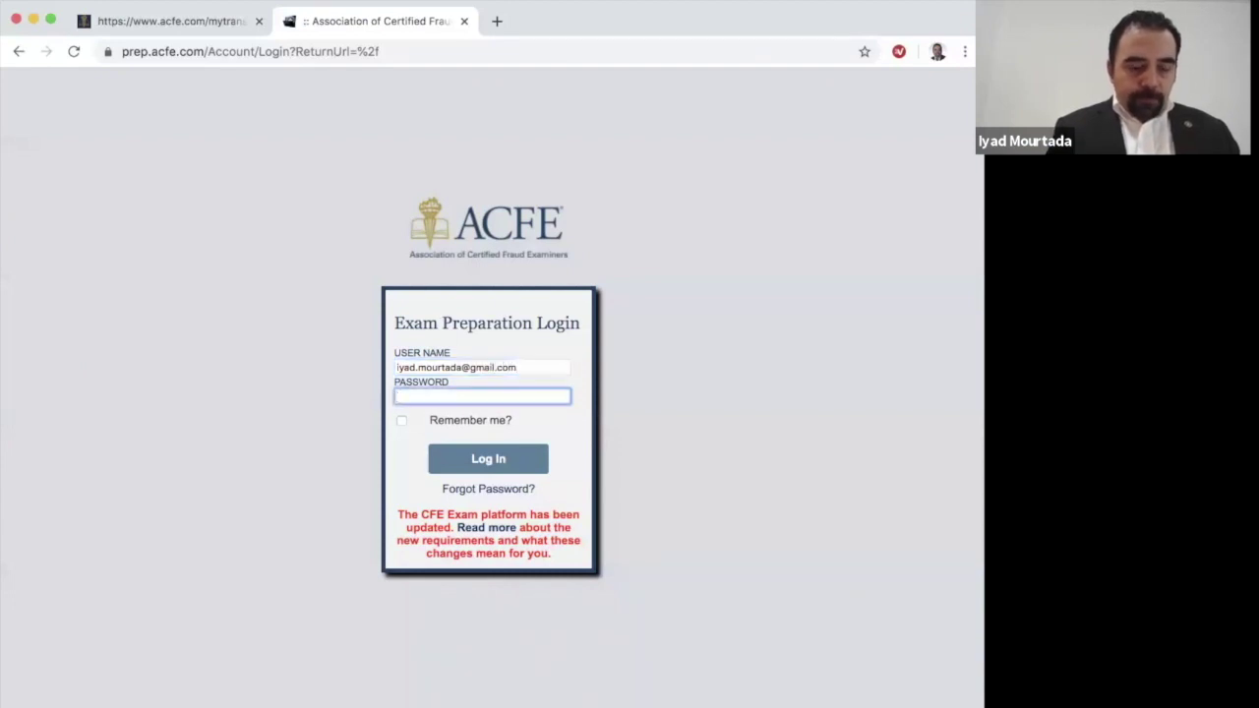
{"action": "type", "text": "******"}
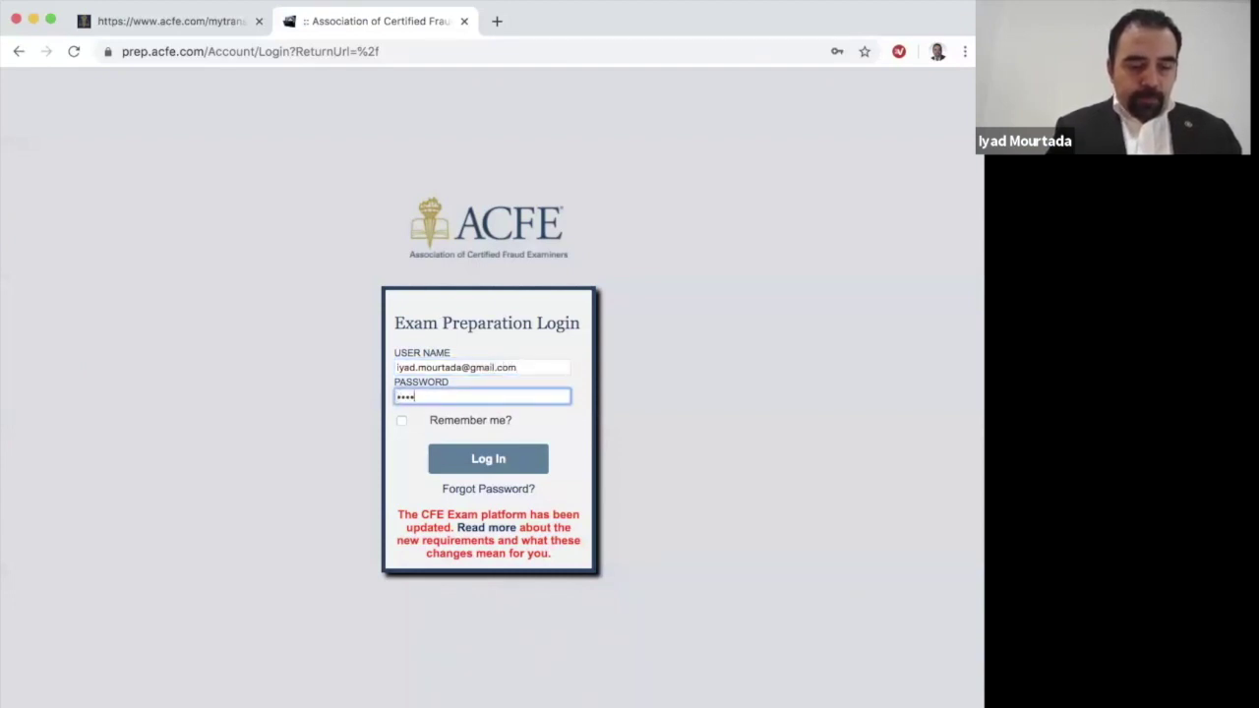
{"action": "type", "text": "****"}
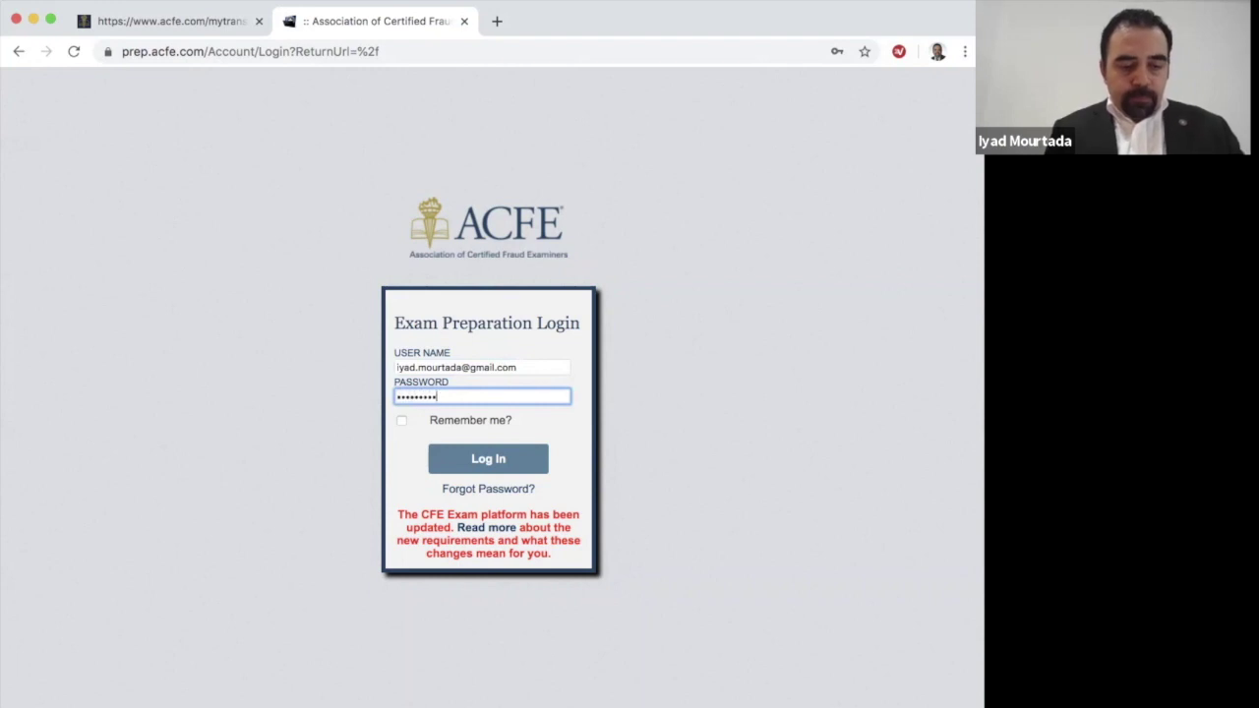
{"action": "left_click", "coordinate": [490, 461]}
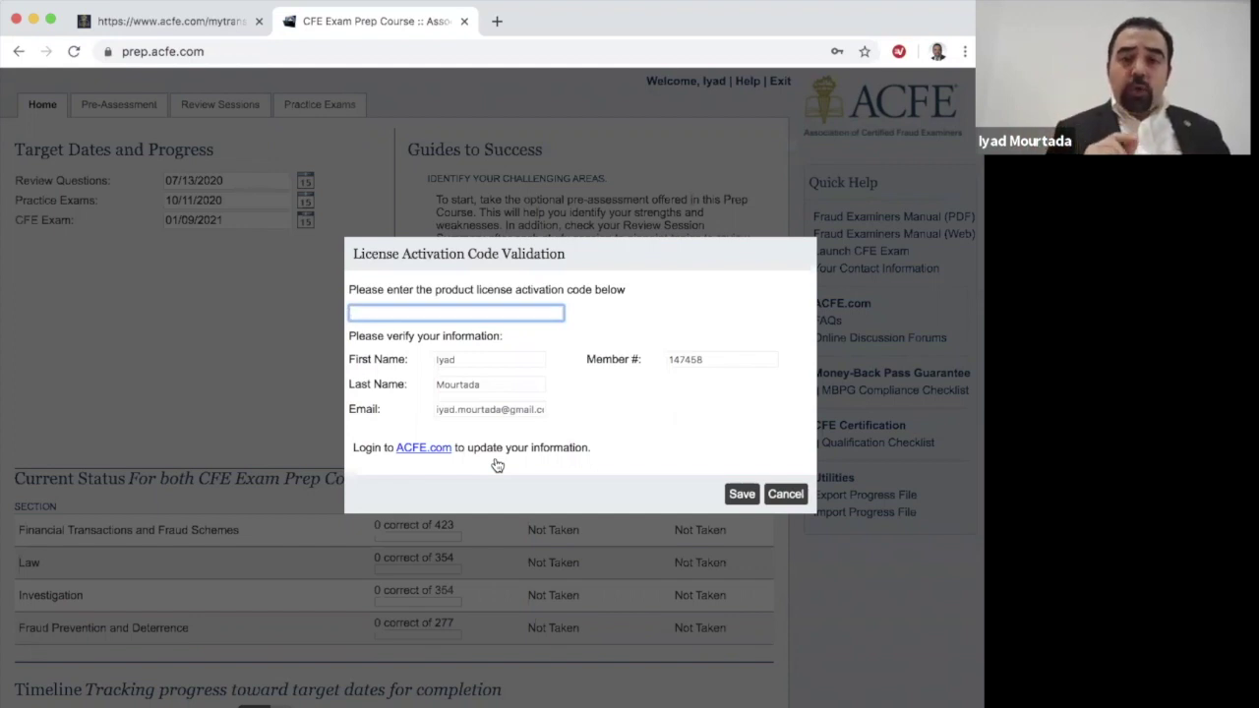
Step: Paste the copied activation code, save it, and acknowledge the Success message
{"action": "key", "text": "super+v"}
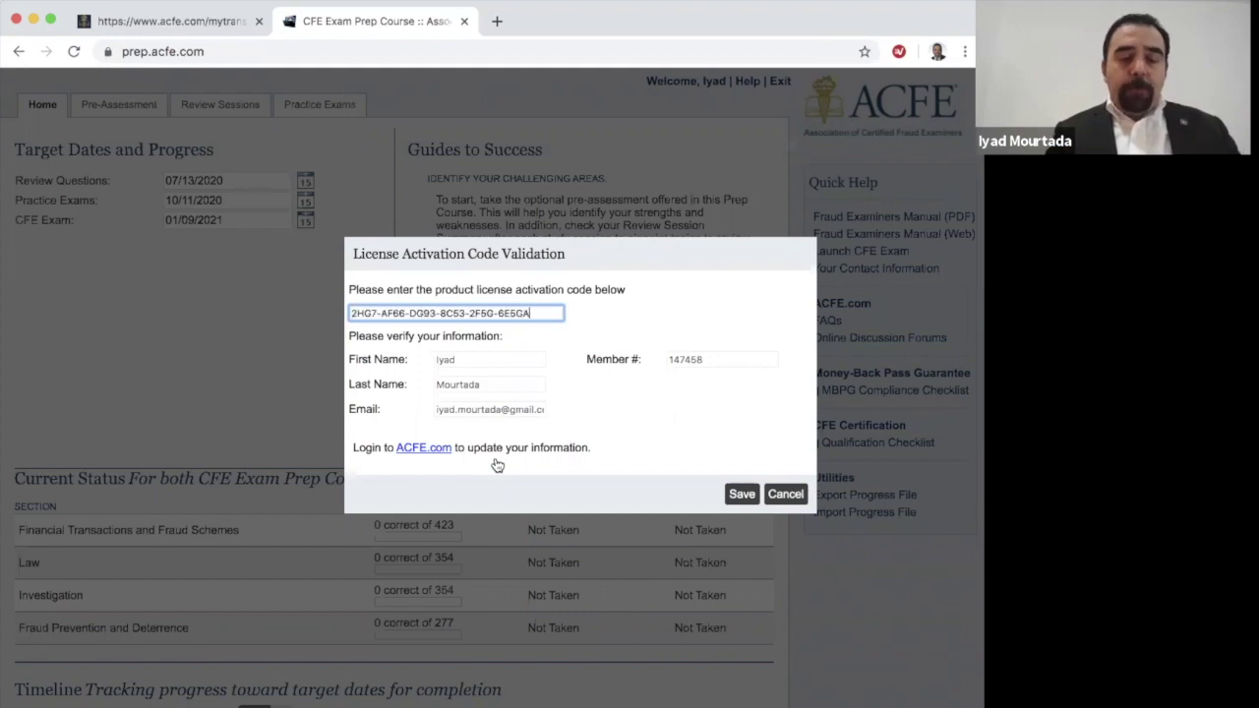
{"action": "left_click", "coordinate": [741, 495]}
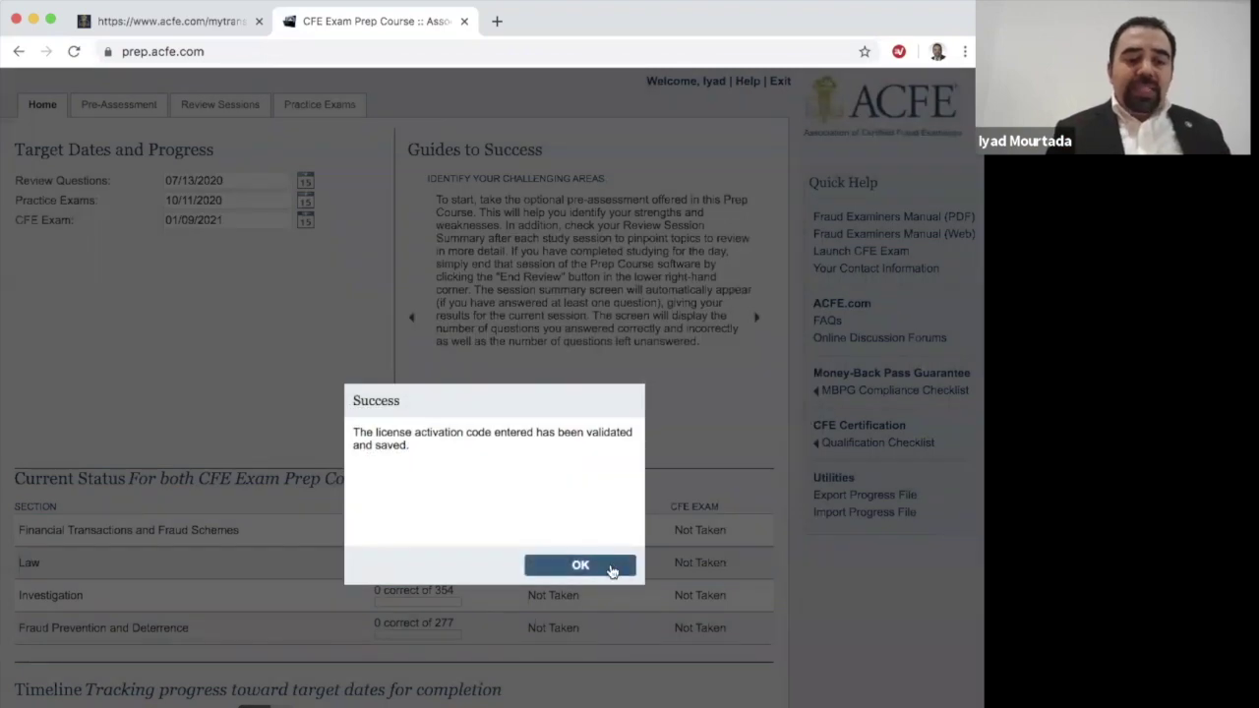
{"action": "left_click", "coordinate": [580, 566]}
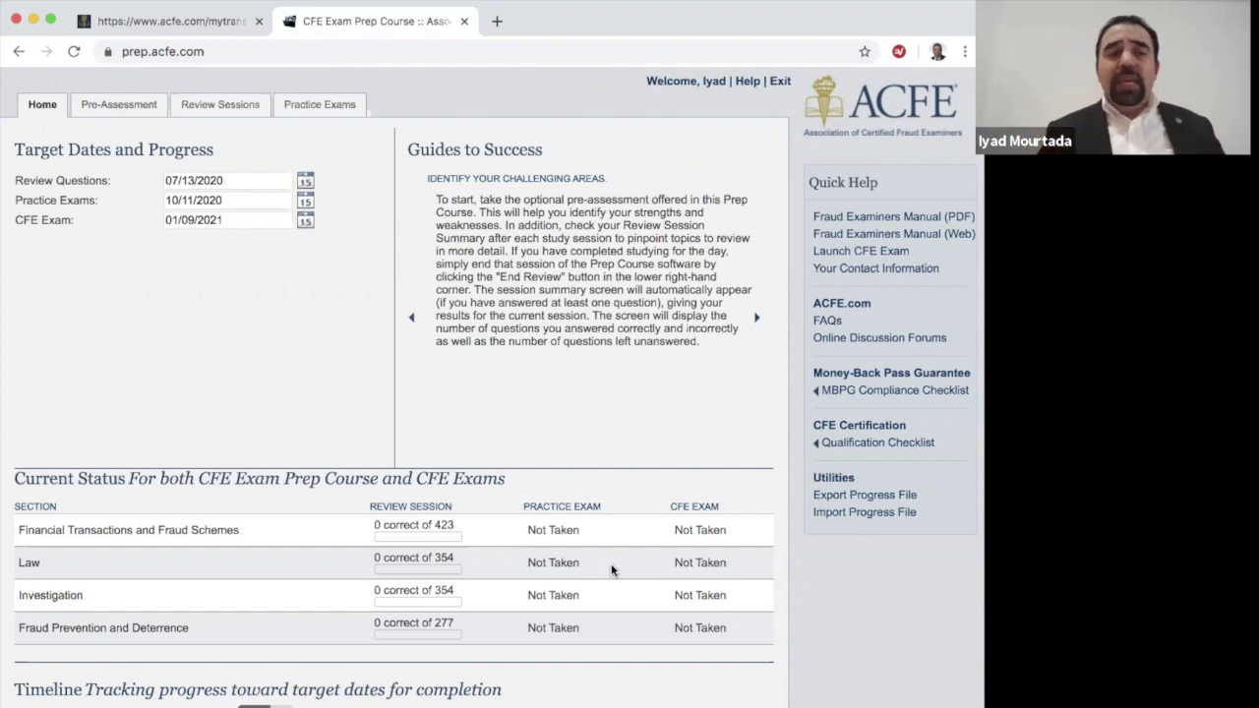
Step: Glance at the optional Pre-Assessment, then move to the Review Sessions page
{"action": "left_click", "coordinate": [118, 105]}
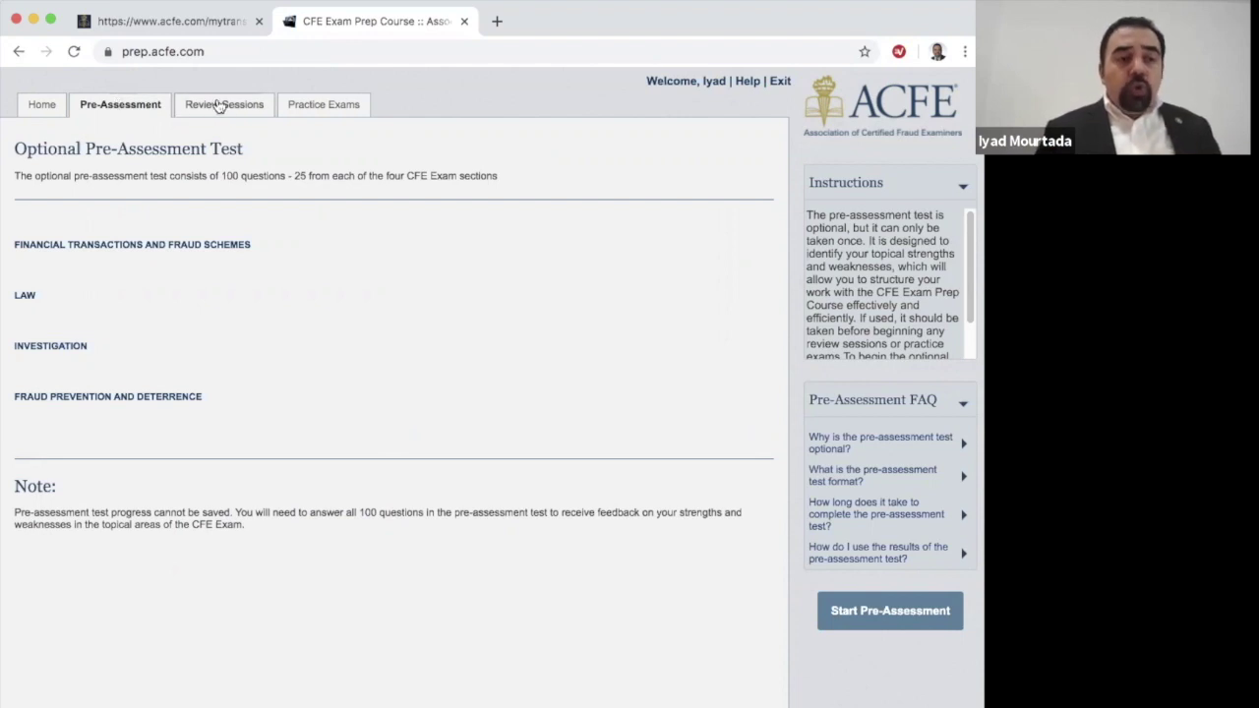
{"action": "left_click", "coordinate": [230, 106]}
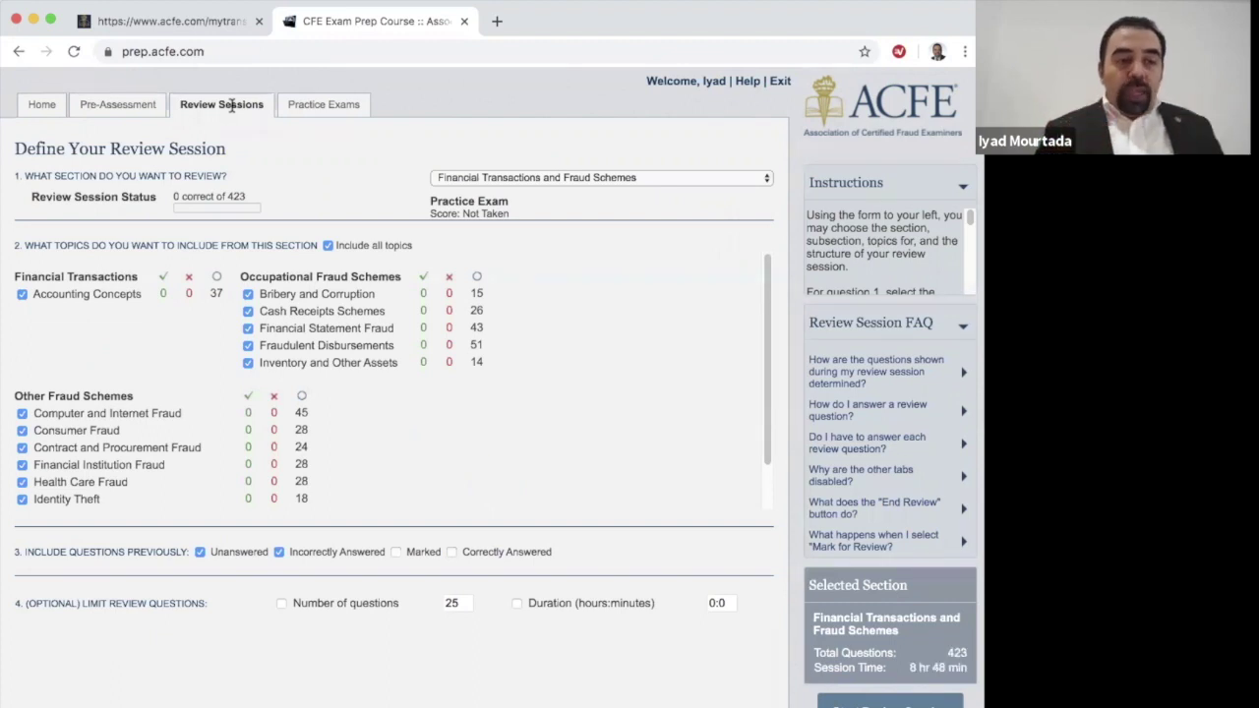
Step: Start an Investigation review limited to Report Writing, also including marked questions
{"action": "left_click", "coordinate": [514, 179]}
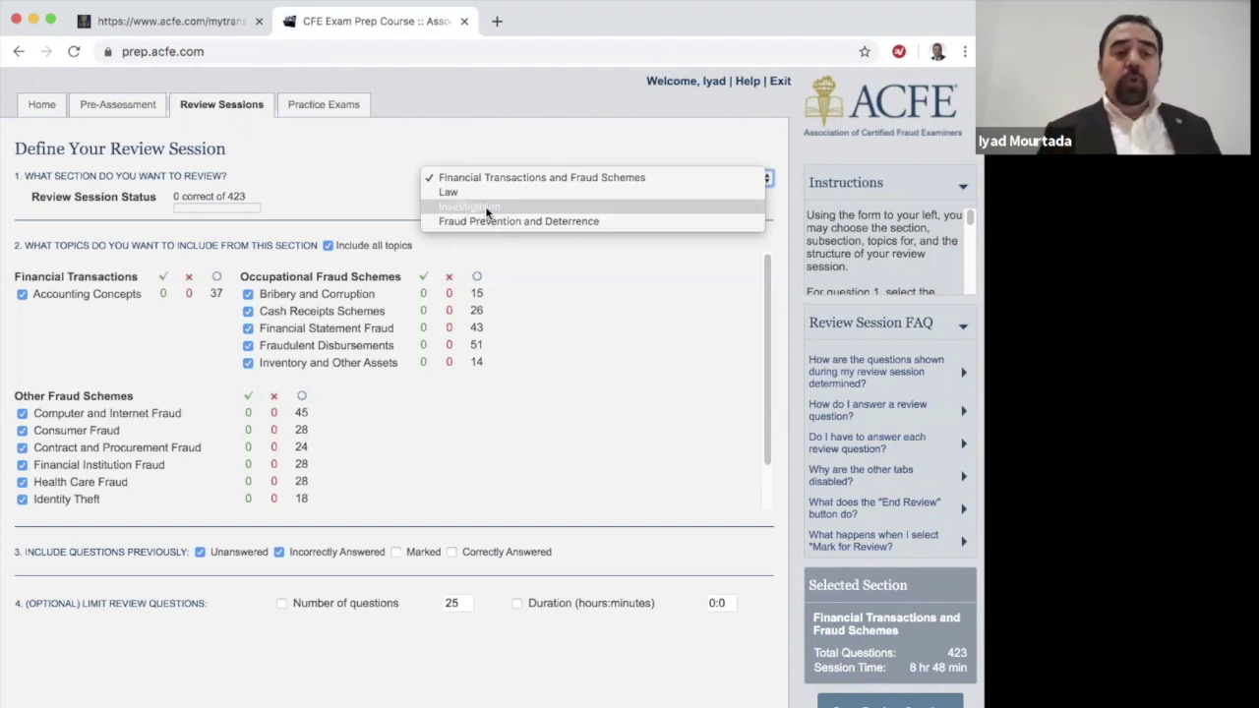
{"action": "left_click", "coordinate": [487, 209]}
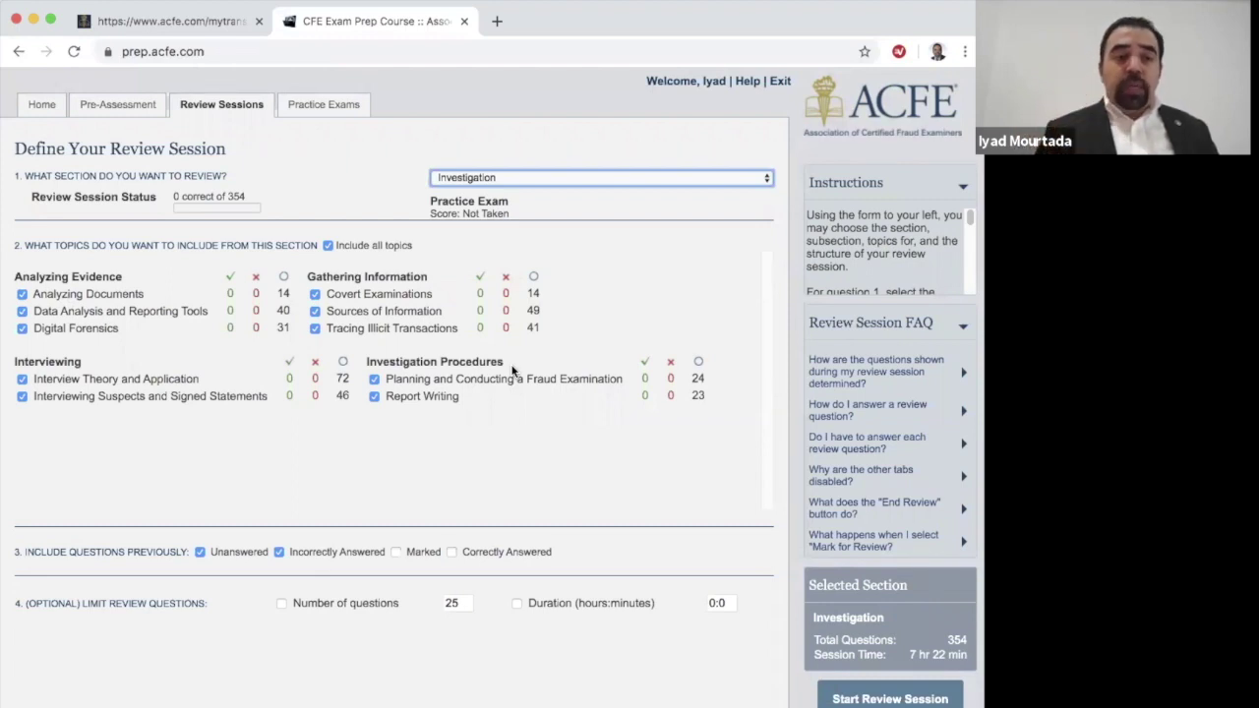
{"action": "left_click", "coordinate": [326, 248]}
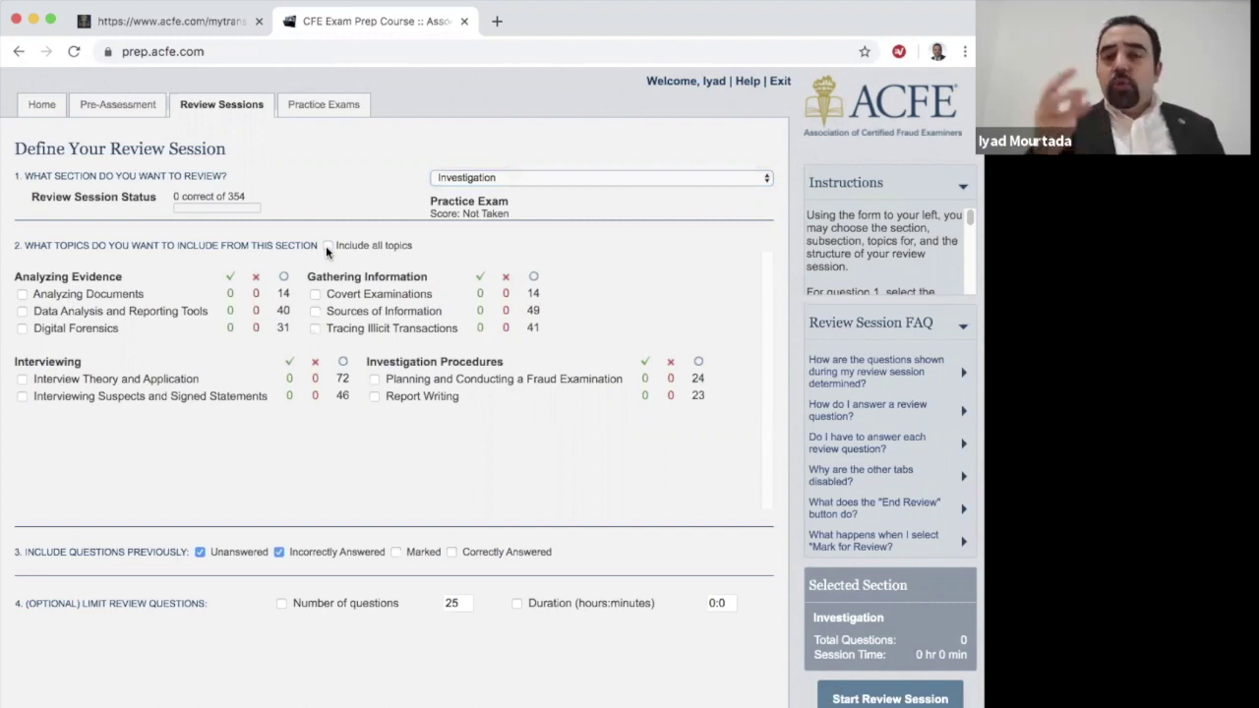
{"action": "left_click", "coordinate": [374, 396]}
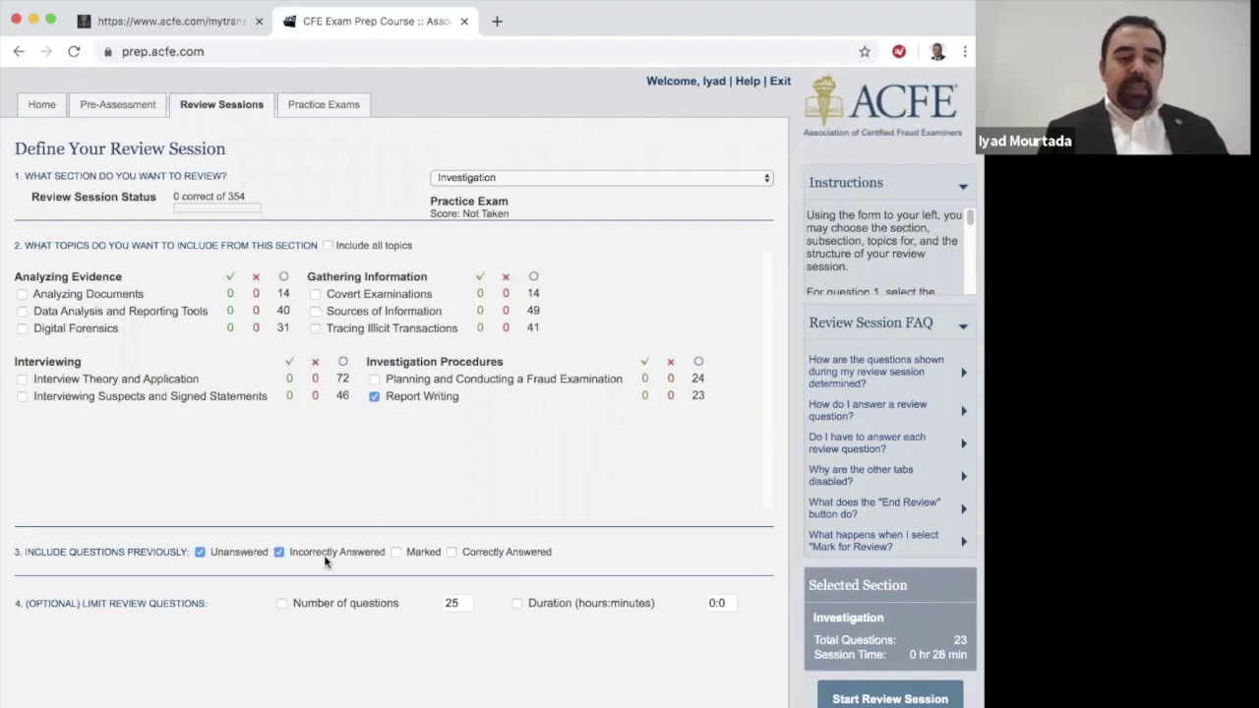
{"action": "left_click", "coordinate": [396, 553]}
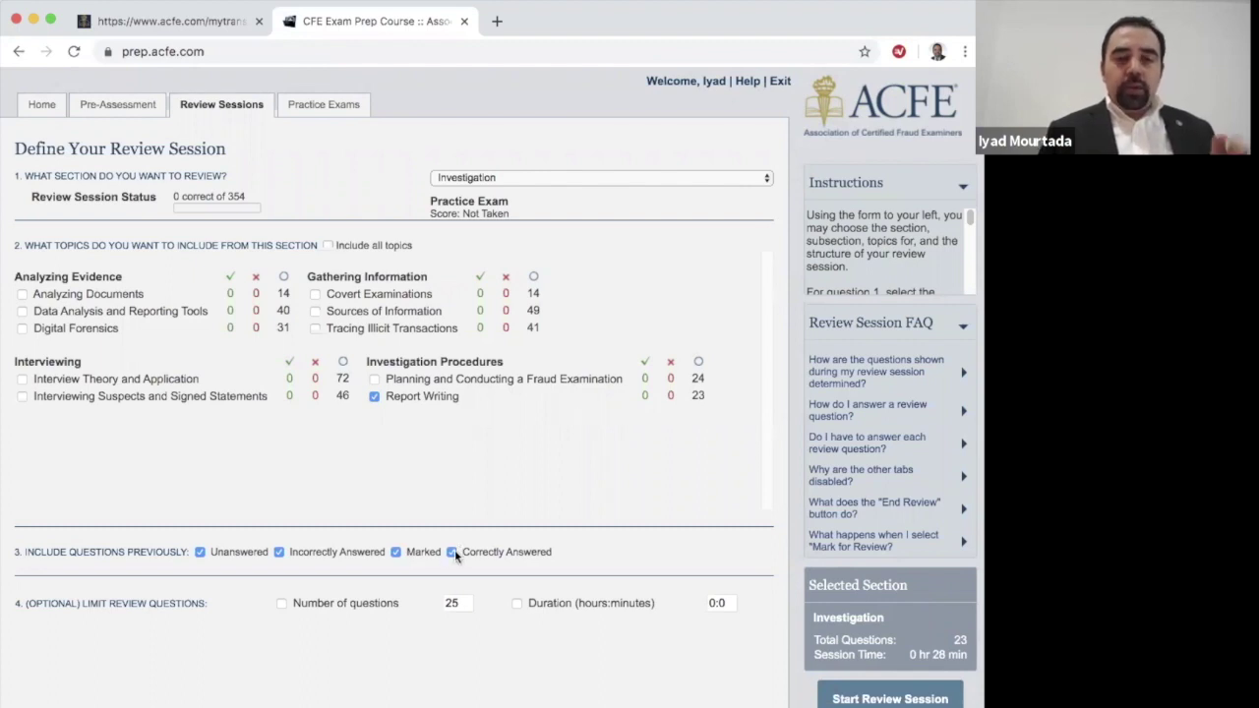
{"action": "left_click", "coordinate": [890, 699]}
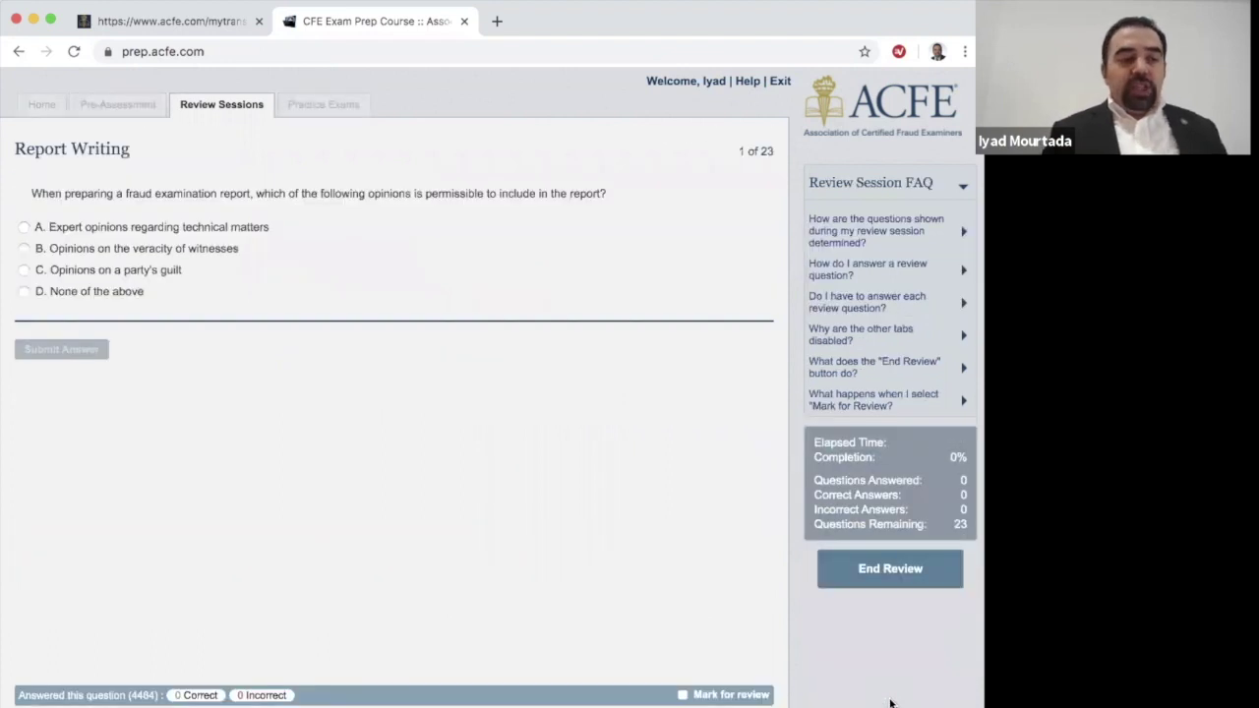
Step: Submit answer C for question 1, advance to question 2, and request End Review
{"action": "left_click", "coordinate": [191, 269]}
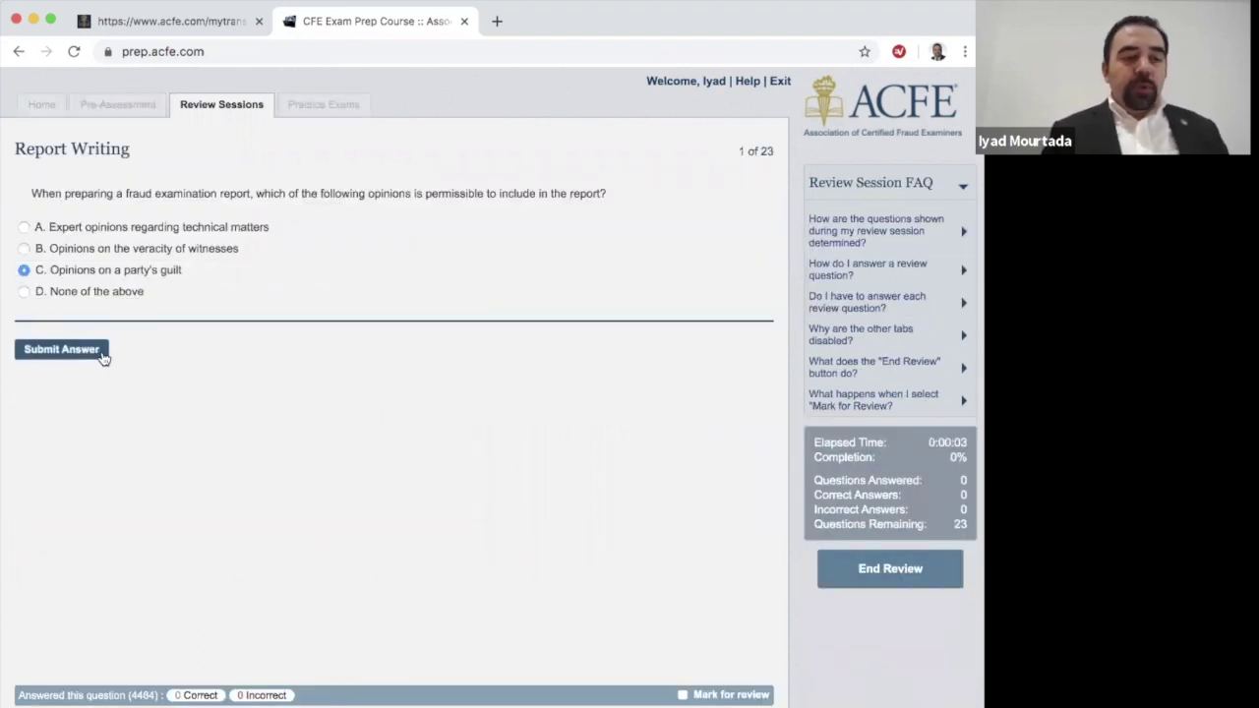
{"action": "left_click", "coordinate": [69, 352]}
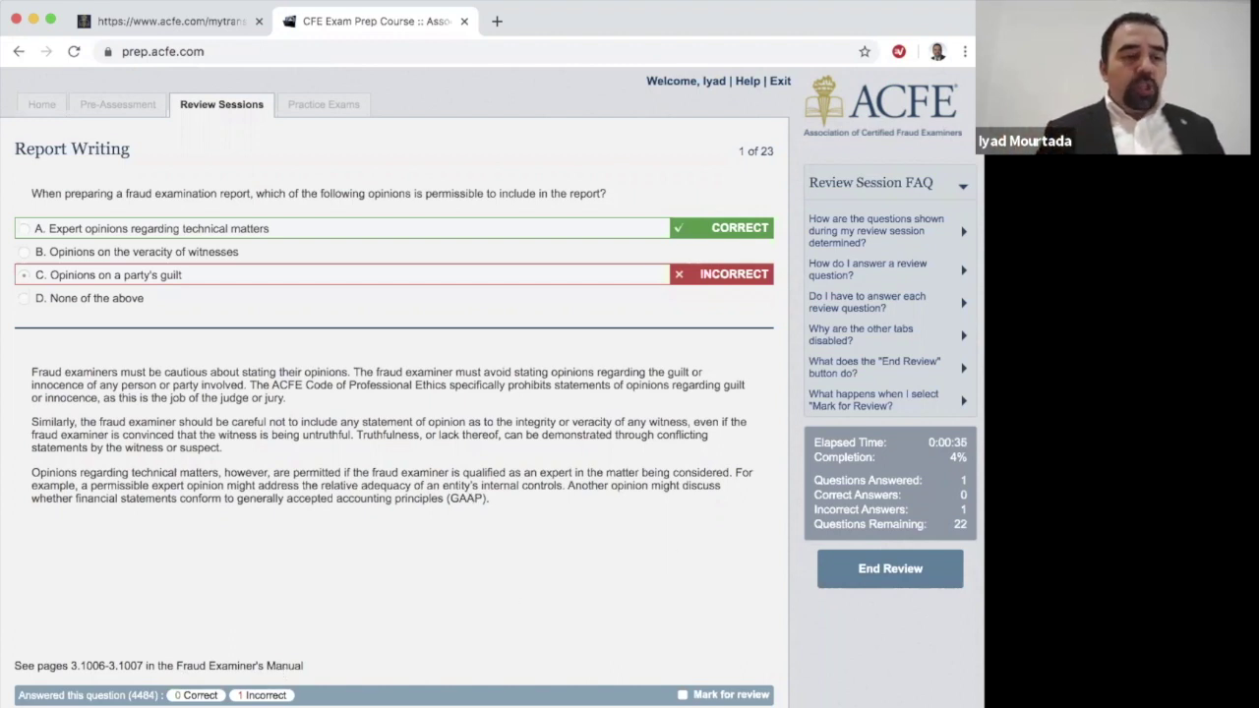
{"action": "left_click", "coordinate": [295, 261]}
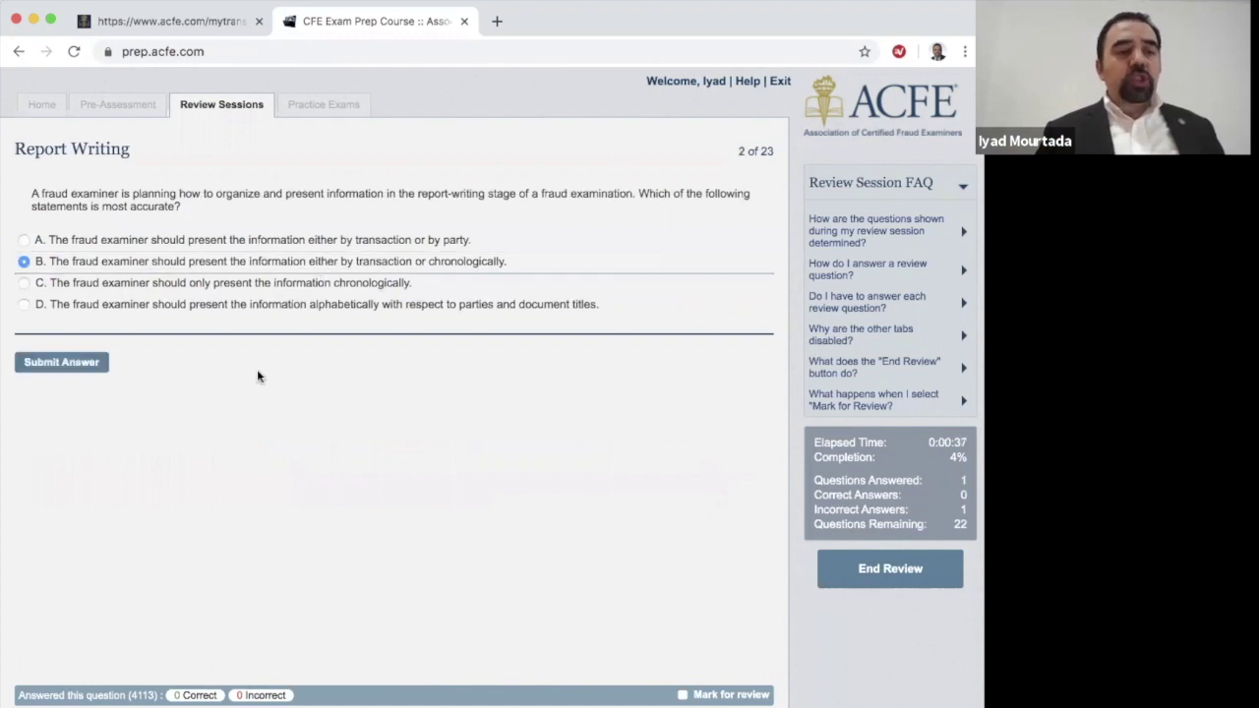
{"action": "left_click", "coordinate": [911, 583]}
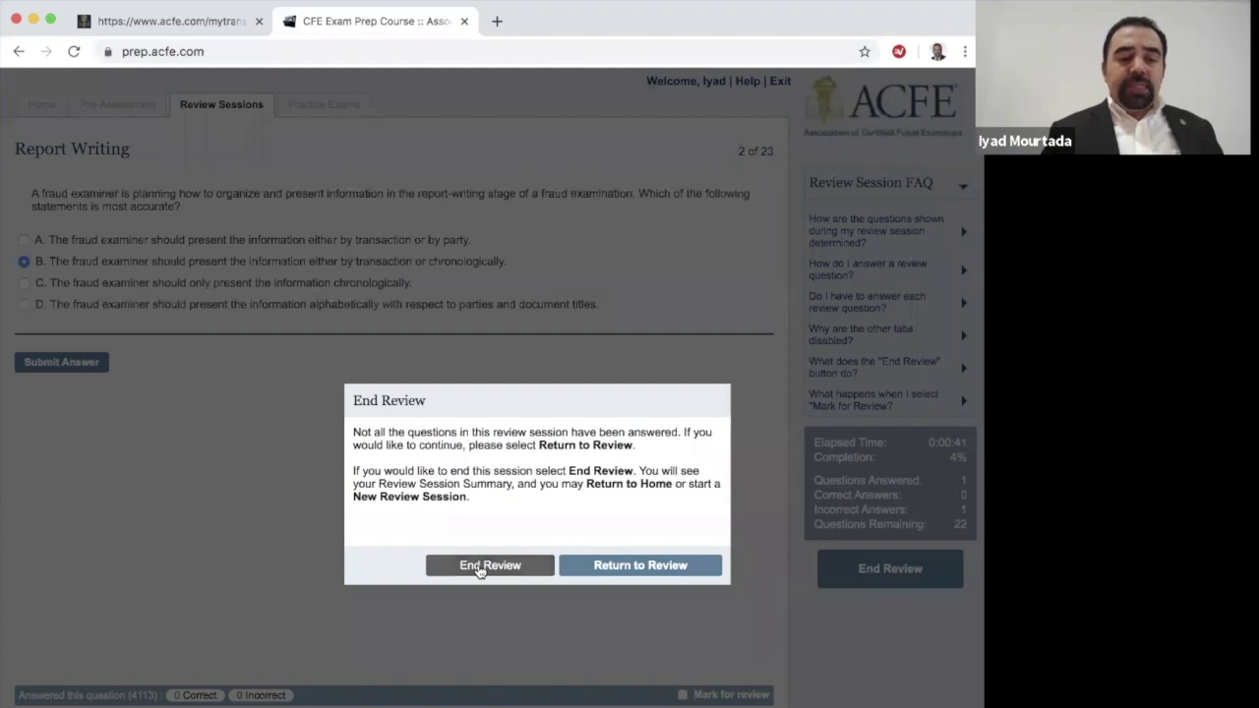
Step: Confirm ending the review and begin a new session from the summary page
{"action": "left_click", "coordinate": [517, 566]}
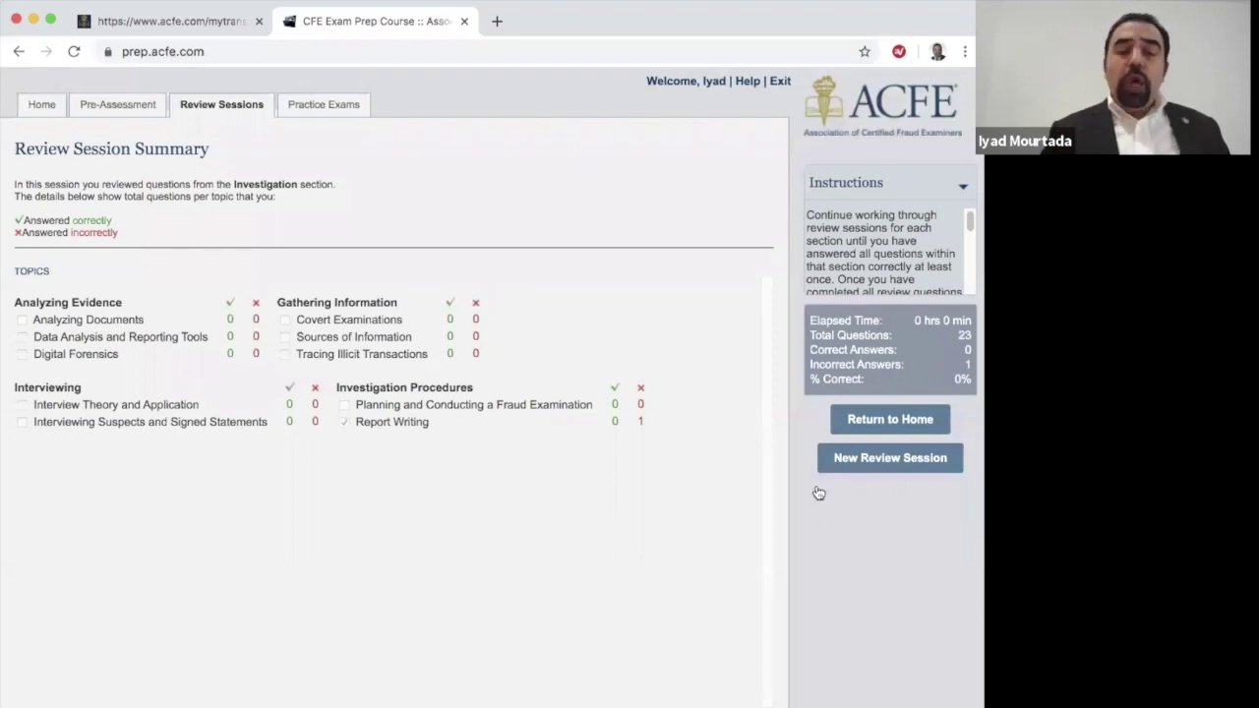
{"action": "left_click", "coordinate": [886, 468]}
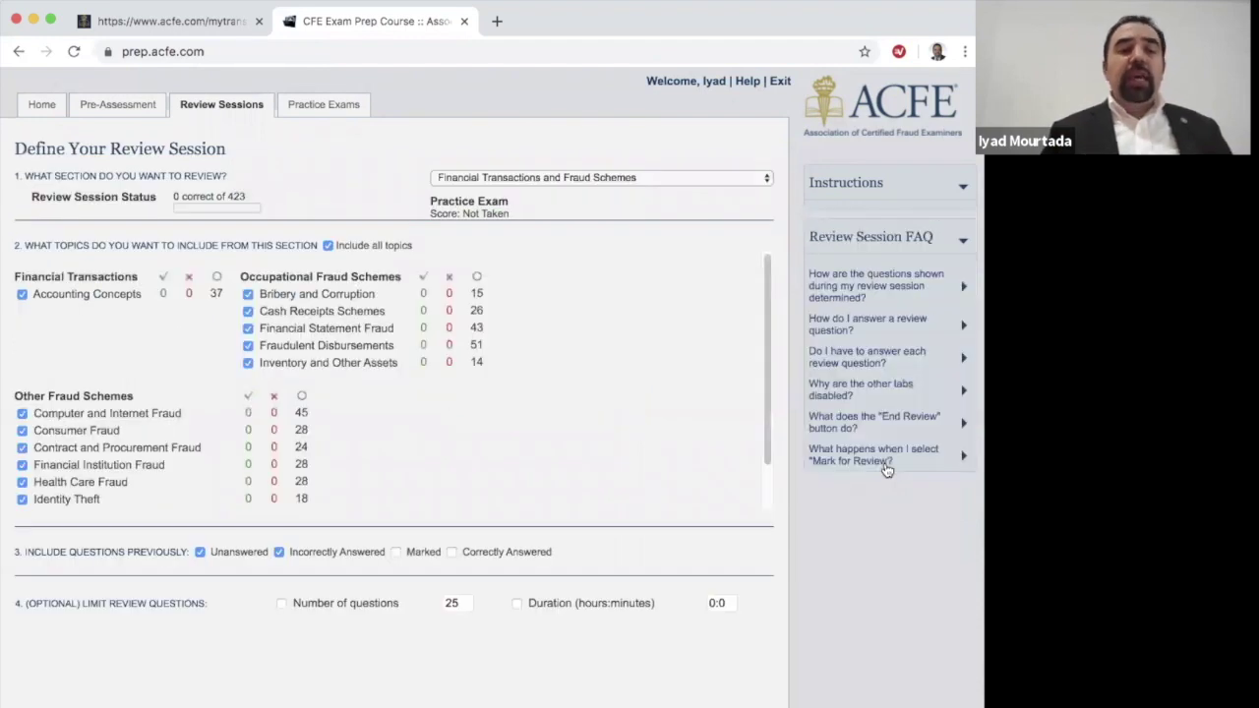
Step: Limit the review to Investigation's Covert Examinations topic (14 questions), then view Practice Exams
{"action": "left_click", "coordinate": [602, 177]}
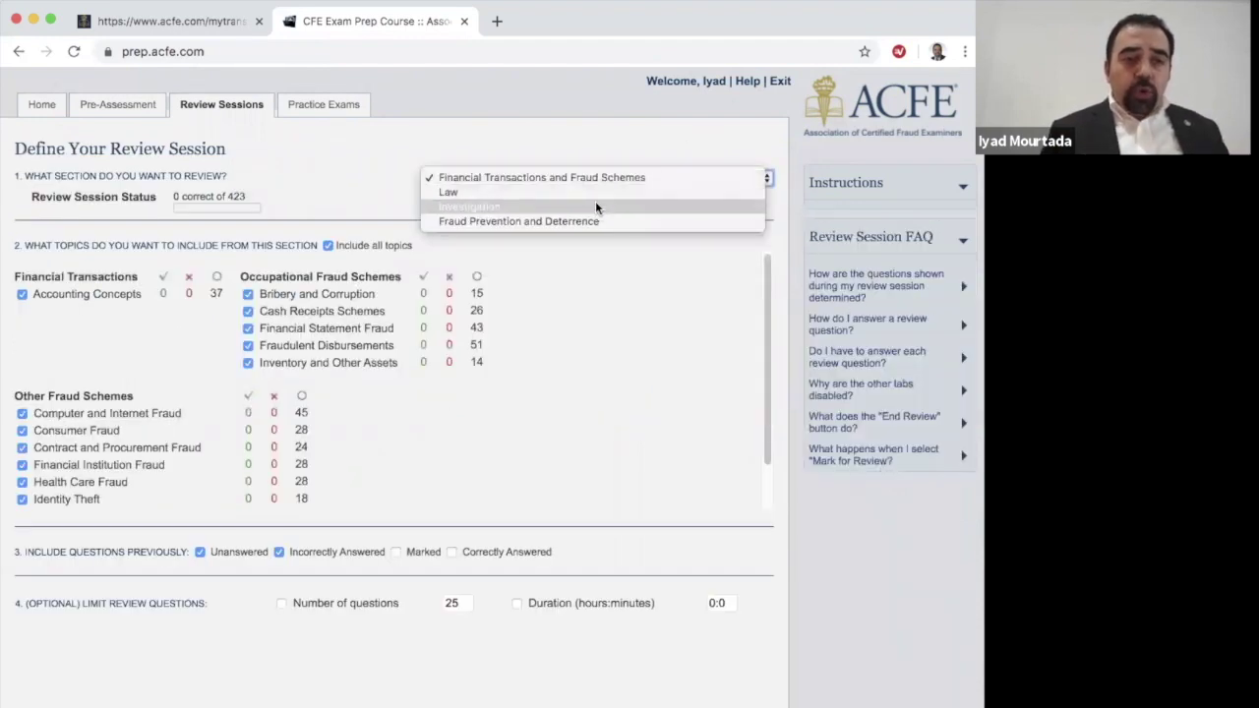
{"action": "left_click", "coordinate": [592, 207]}
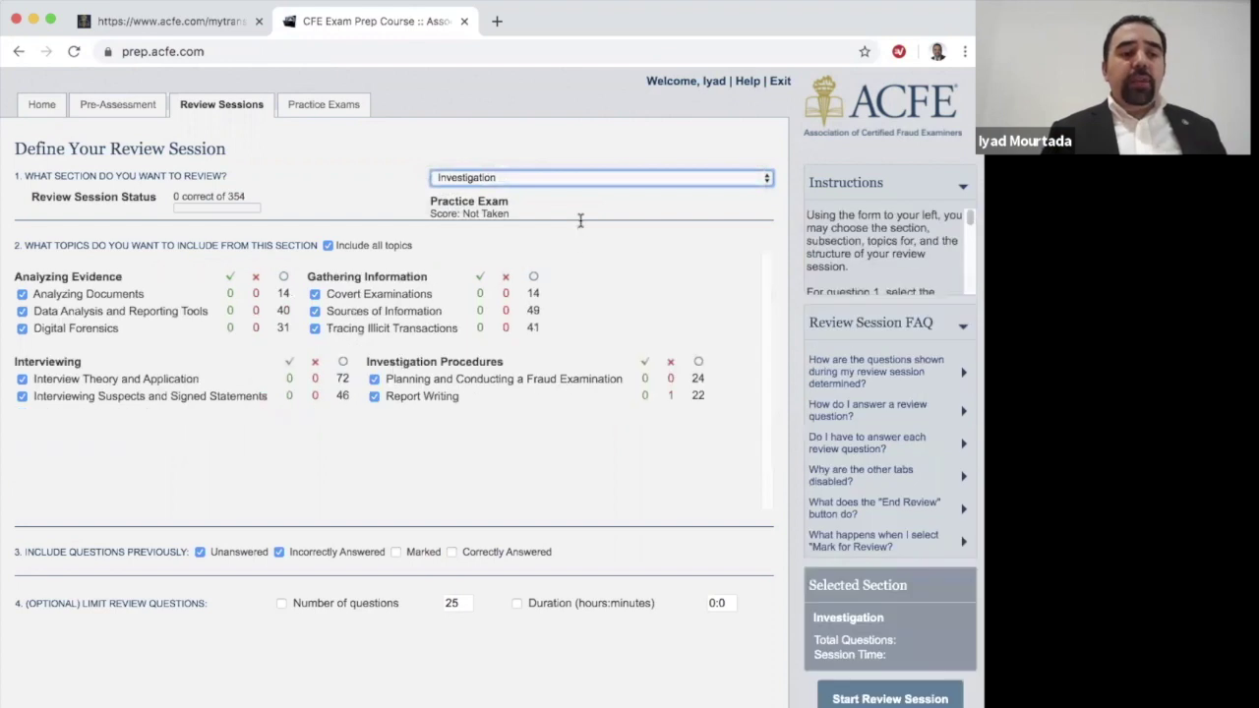
{"action": "left_click", "coordinate": [329, 246]}
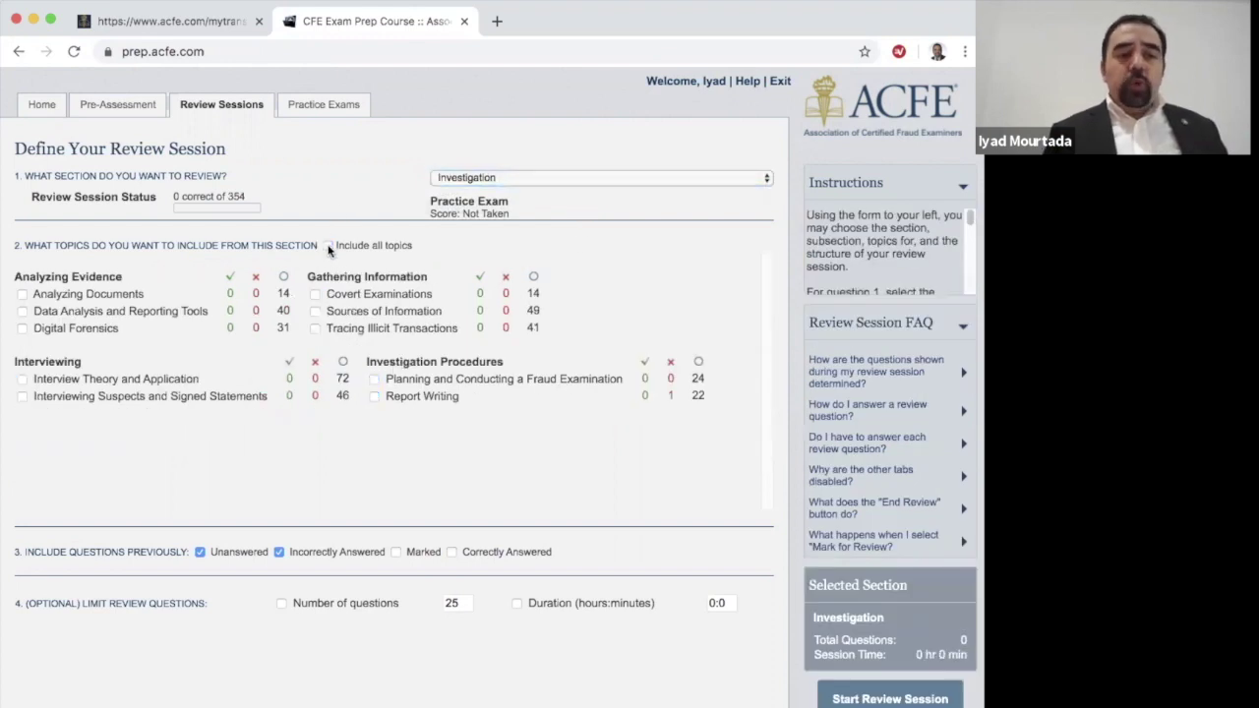
{"action": "left_click", "coordinate": [315, 294]}
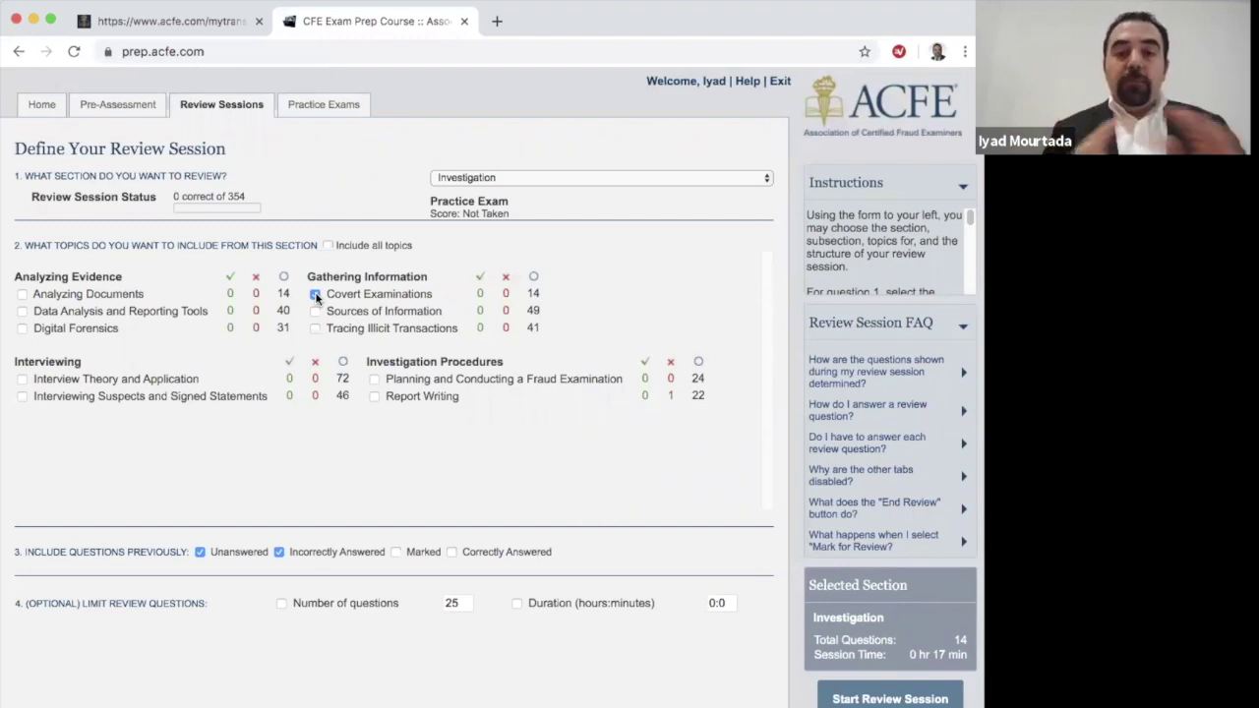
{"action": "left_click", "coordinate": [325, 105]}
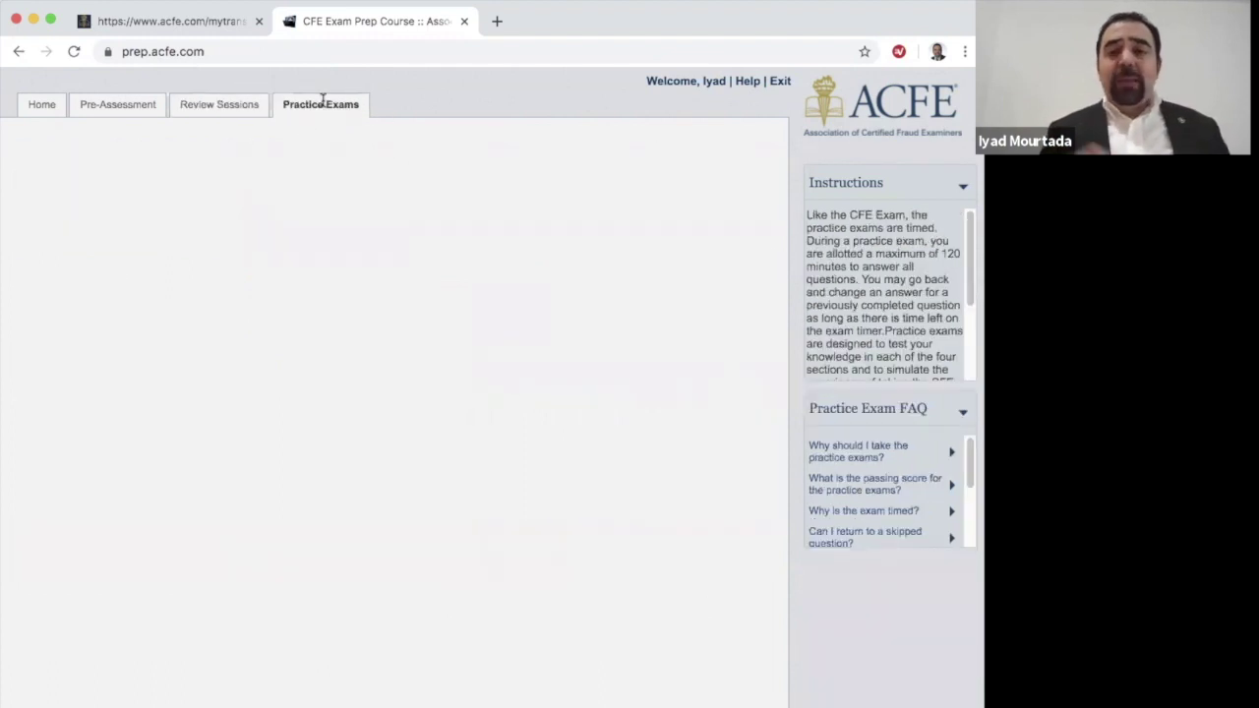
Step: Move between Review Sessions and Practice Exams, ending on the Investigation review setup with all topics
{"action": "left_click", "coordinate": [201, 106]}
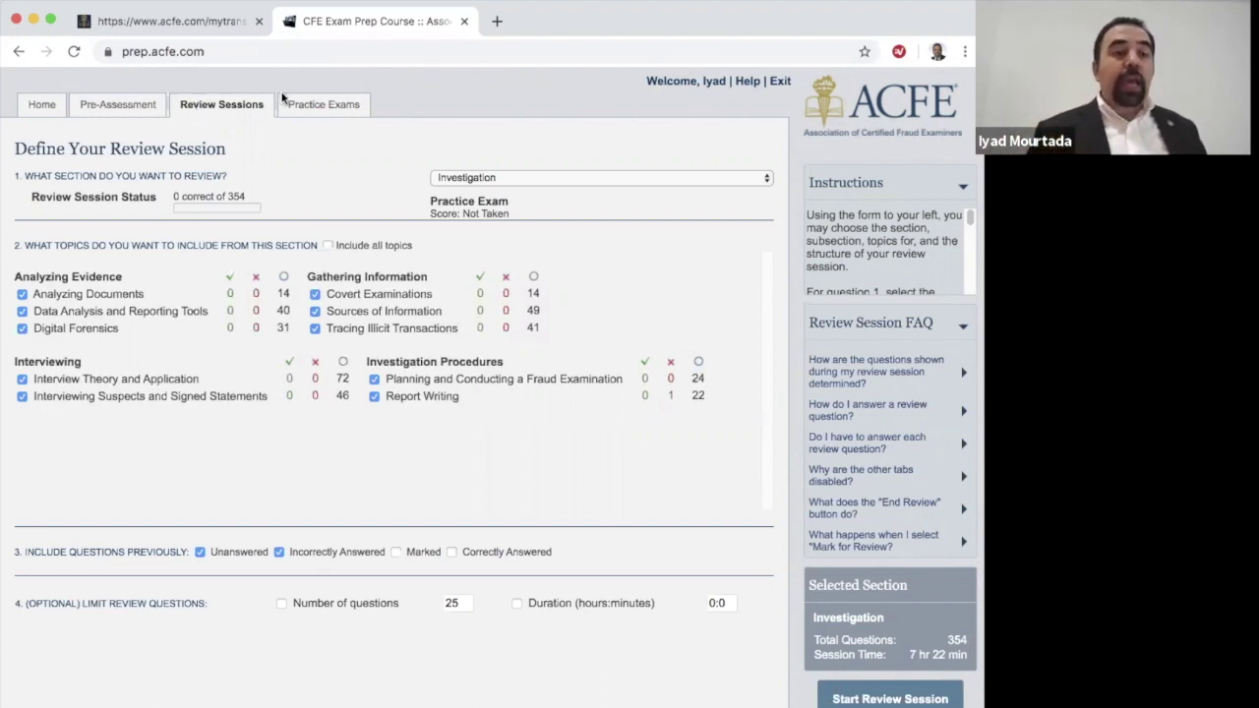
{"action": "left_click", "coordinate": [325, 105]}
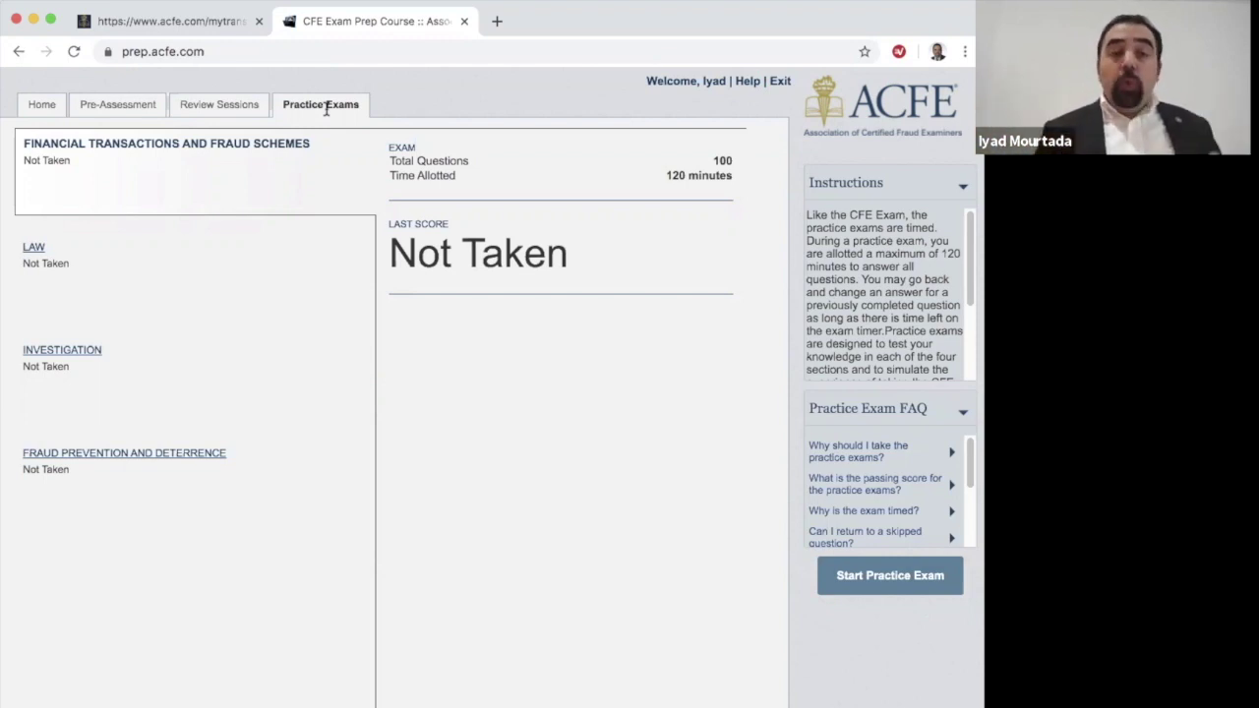
{"action": "left_click", "coordinate": [237, 113]}
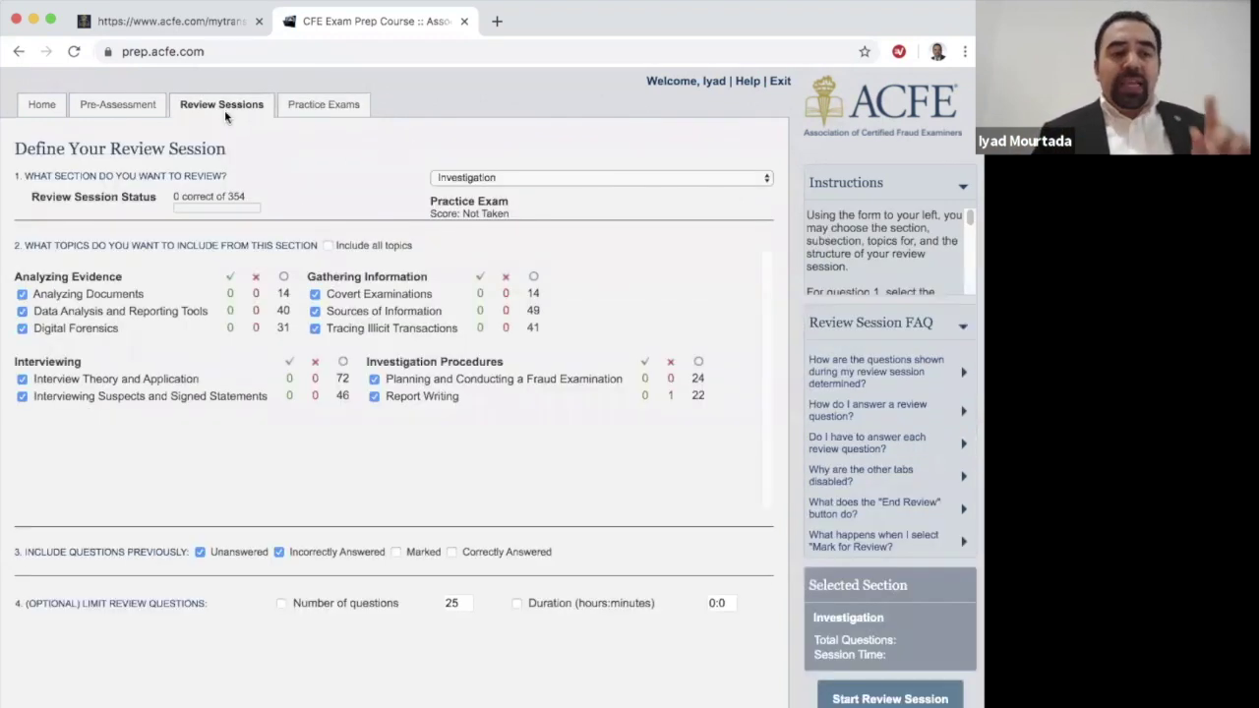
Step: Limit the review to Planning and Conducting a Fraud Examination, excluding unanswered questions, then view Practice Exams
{"action": "left_click", "coordinate": [329, 246]}
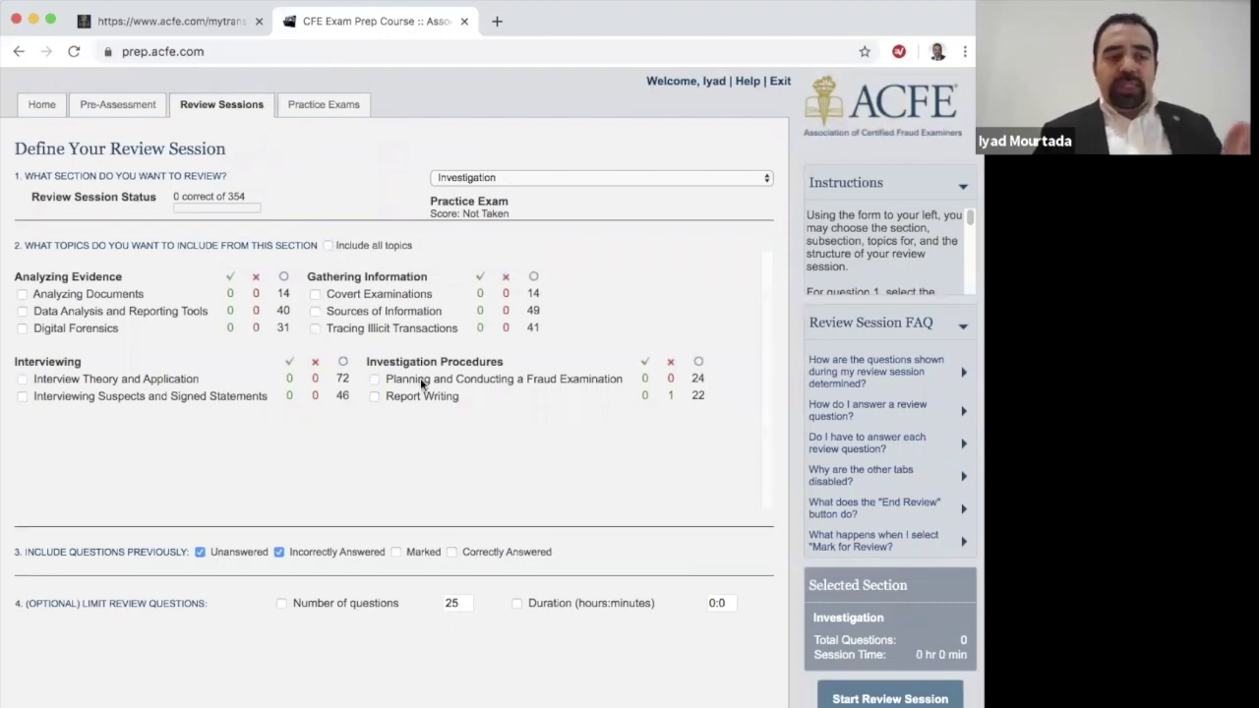
{"action": "left_click", "coordinate": [373, 383]}
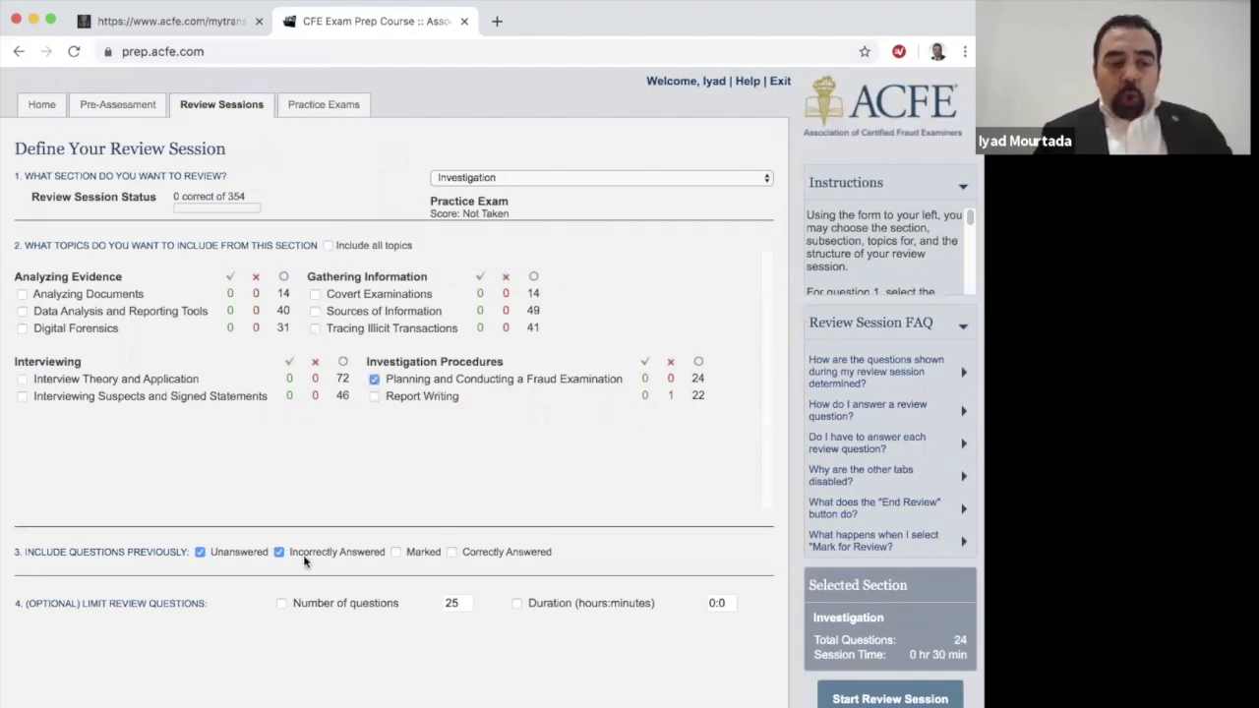
{"action": "left_click", "coordinate": [200, 552]}
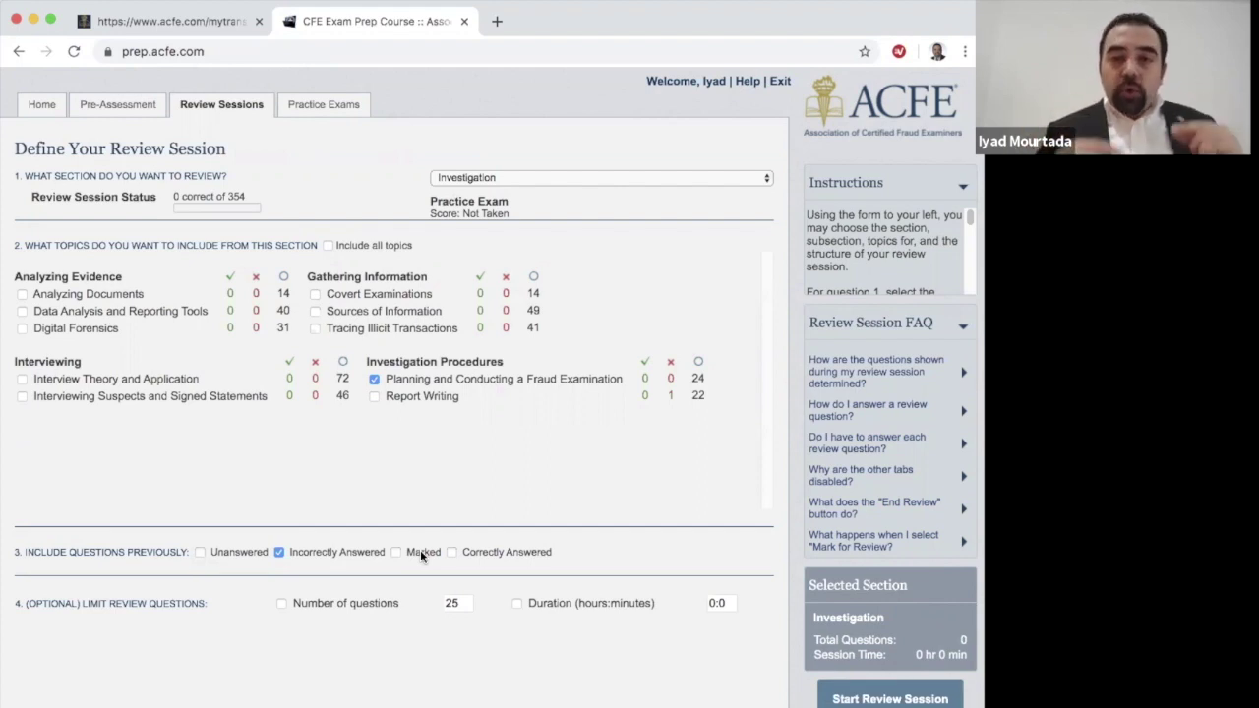
{"action": "left_click", "coordinate": [330, 108]}
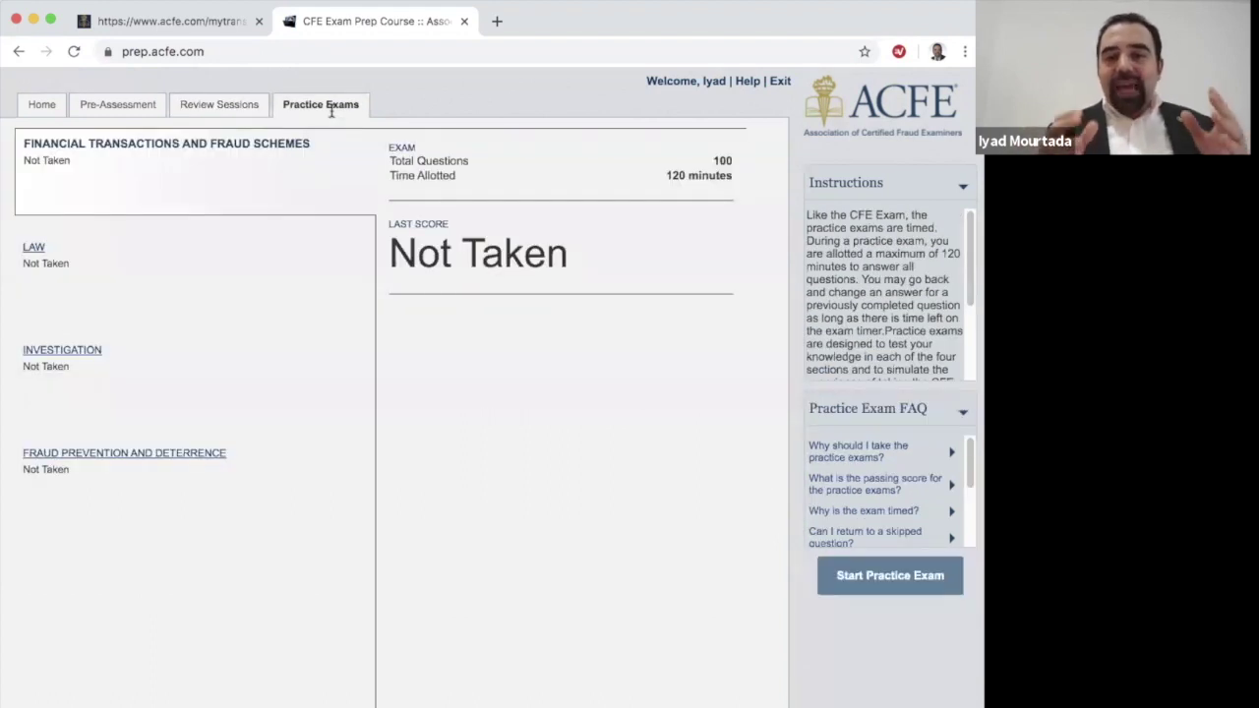